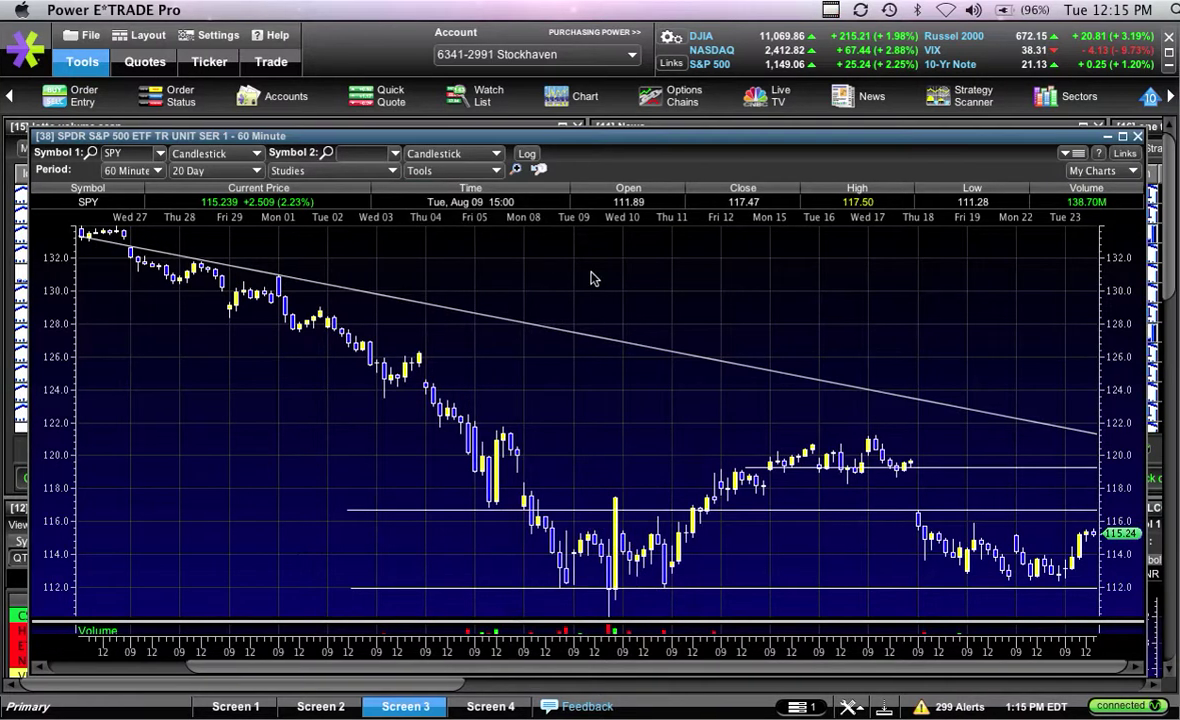
Examine the SPY 60-minute chart's price swings, the mid-August gap and the drawn support and resistance lines with the crosshair.
{"action": "key", "text": "XF86AudioRaiseVolume"}
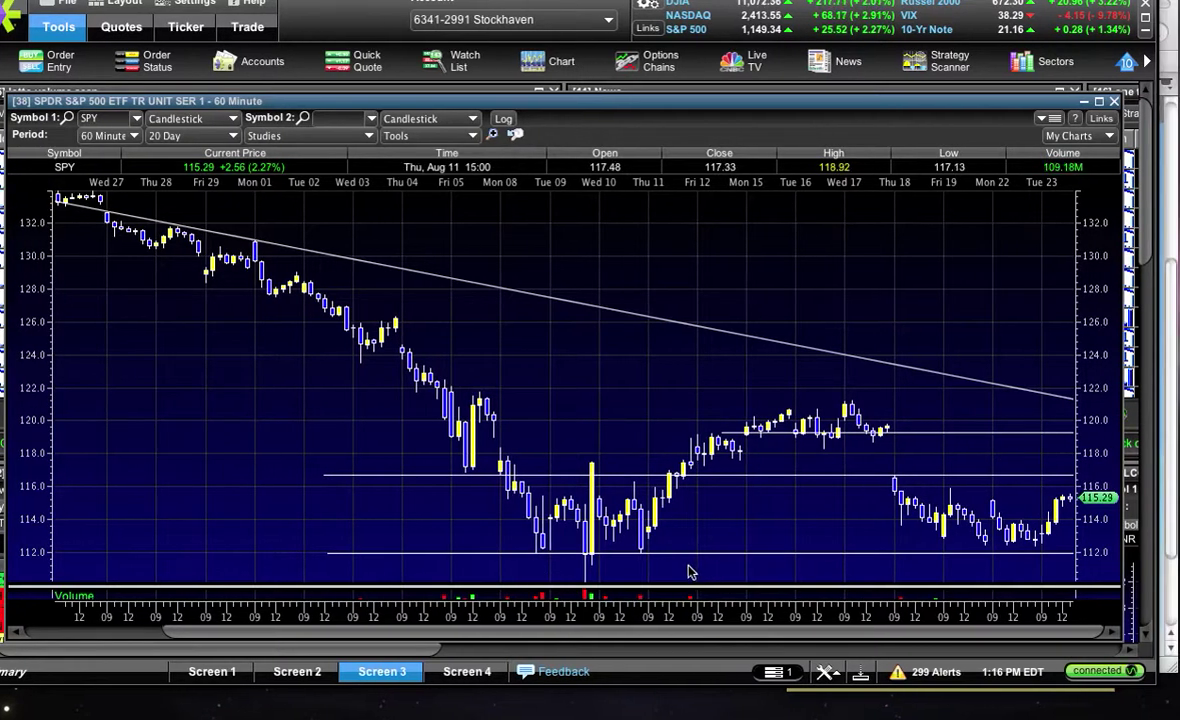
{"action": "left_click", "coordinate": [590, 570]}
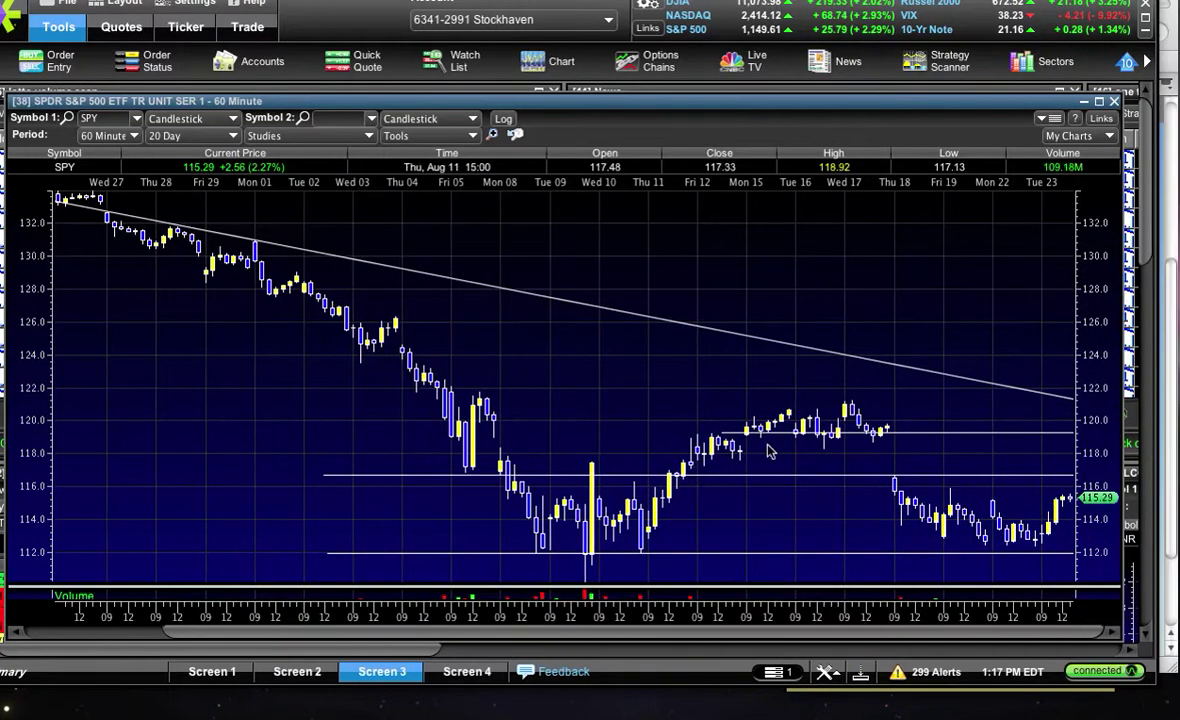
{"action": "left_click", "coordinate": [702, 476]}
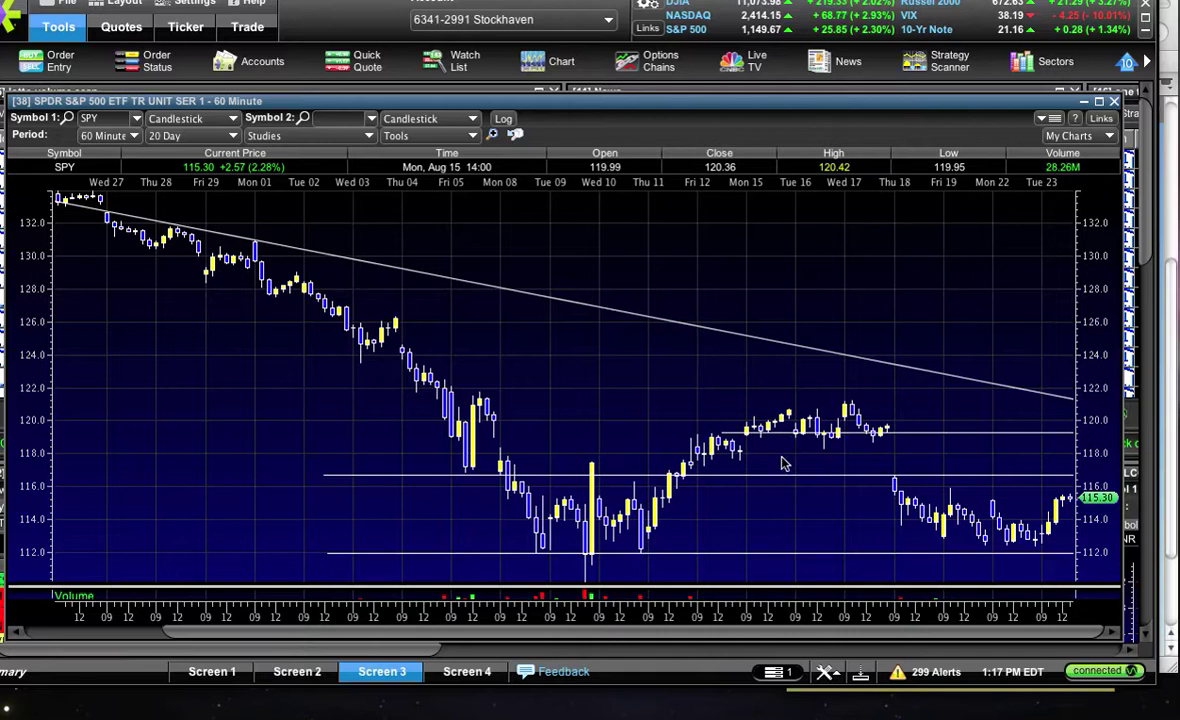
{"action": "left_click", "coordinate": [889, 447]}
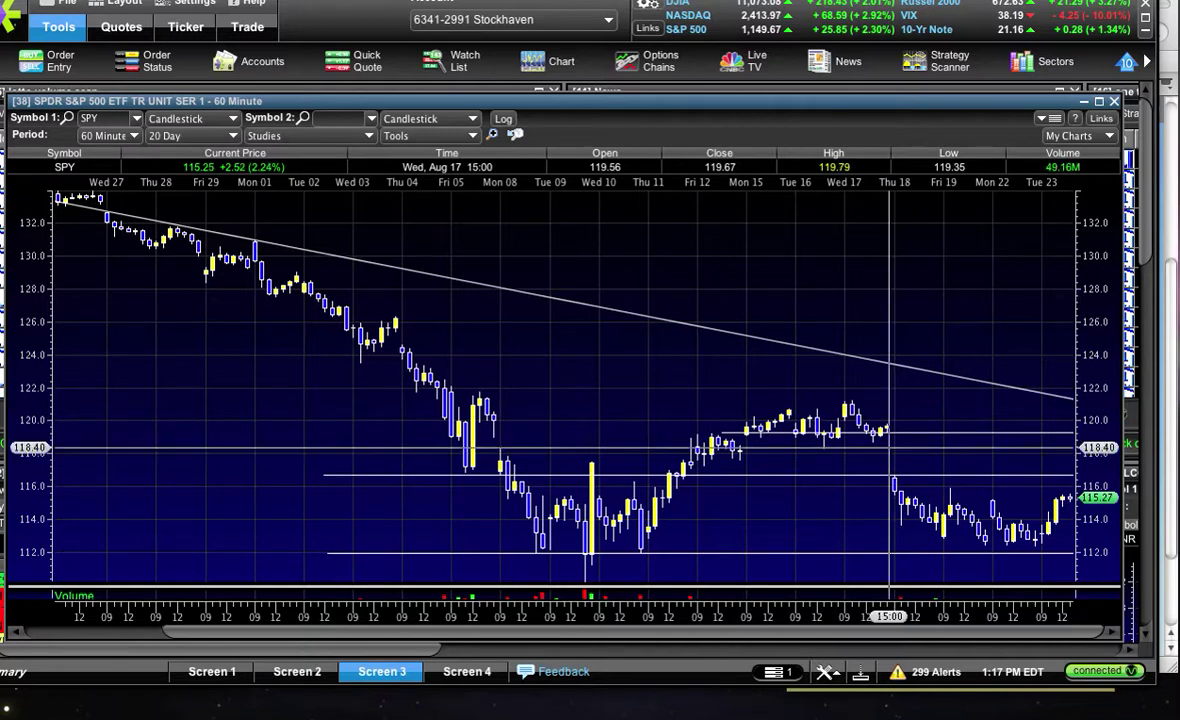
{"action": "left_click", "coordinate": [896, 455]}
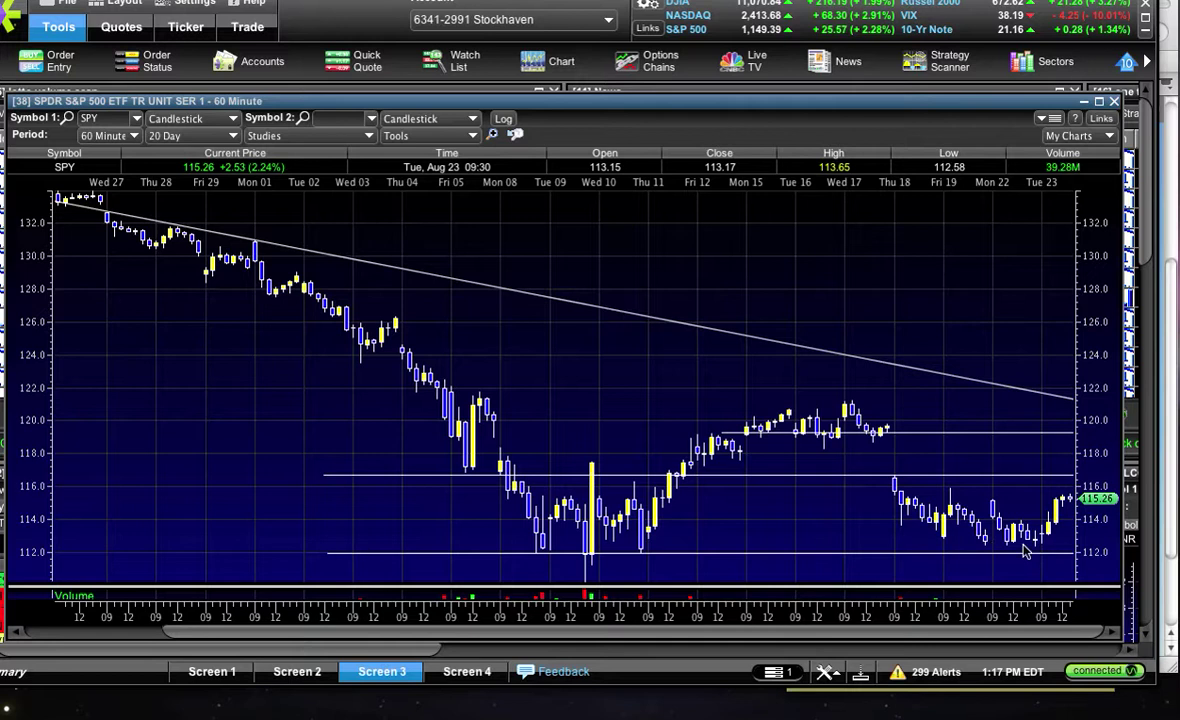
{"action": "left_click", "coordinate": [958, 552]}
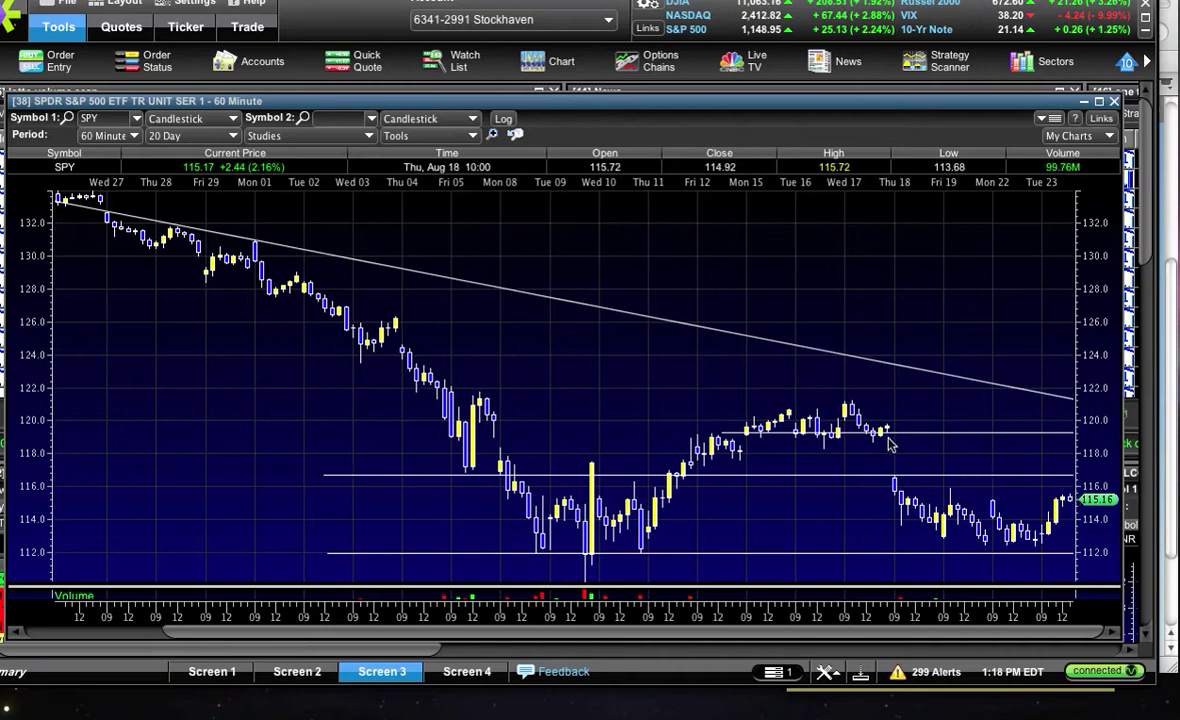
{"action": "left_click", "coordinate": [905, 476]}
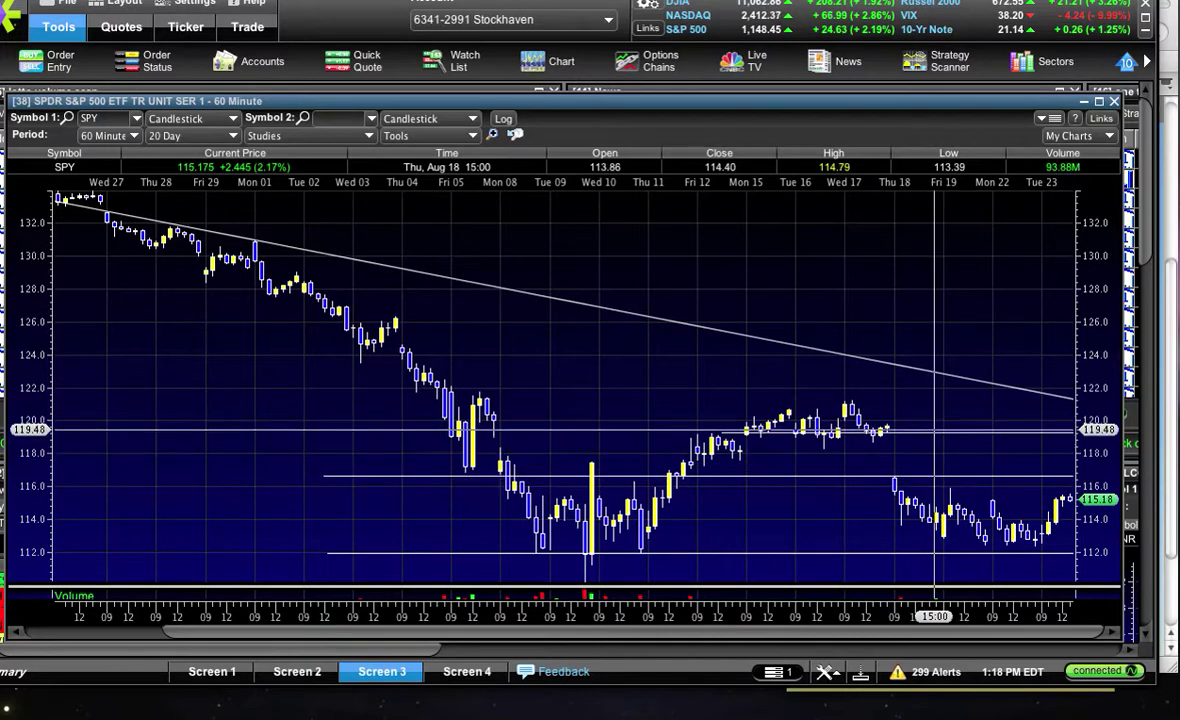
{"action": "left_click", "coordinate": [720, 432]}
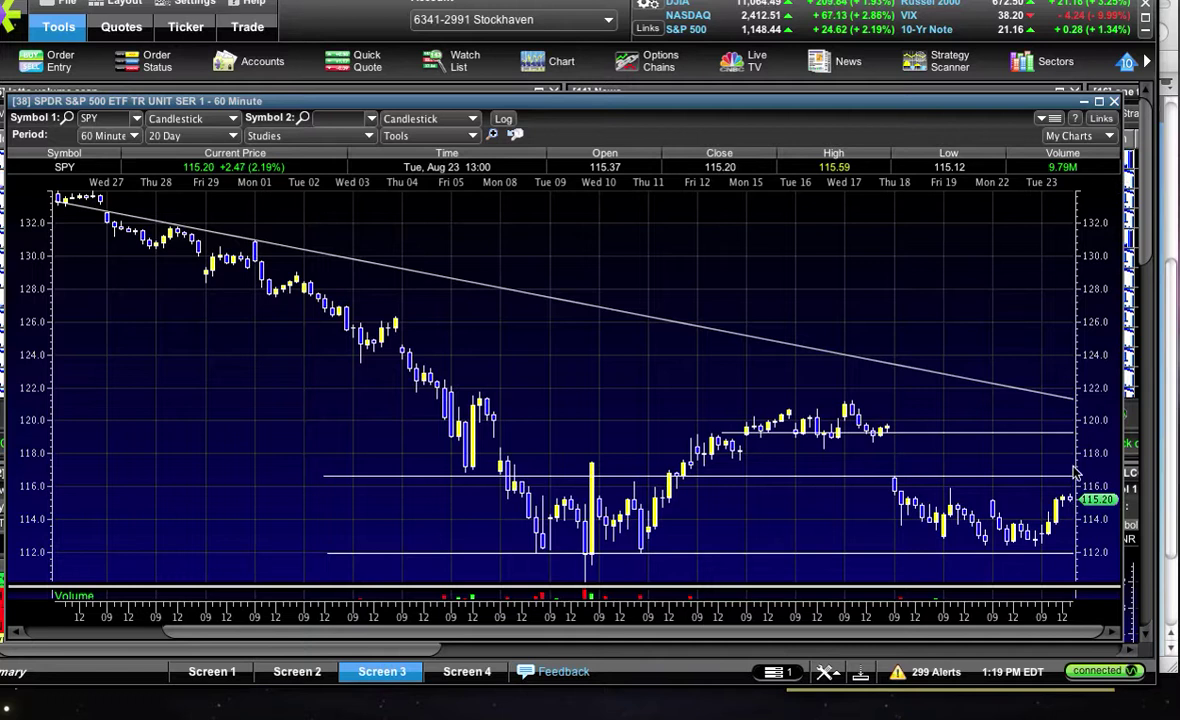
{"action": "left_click", "coordinate": [1072, 477]}
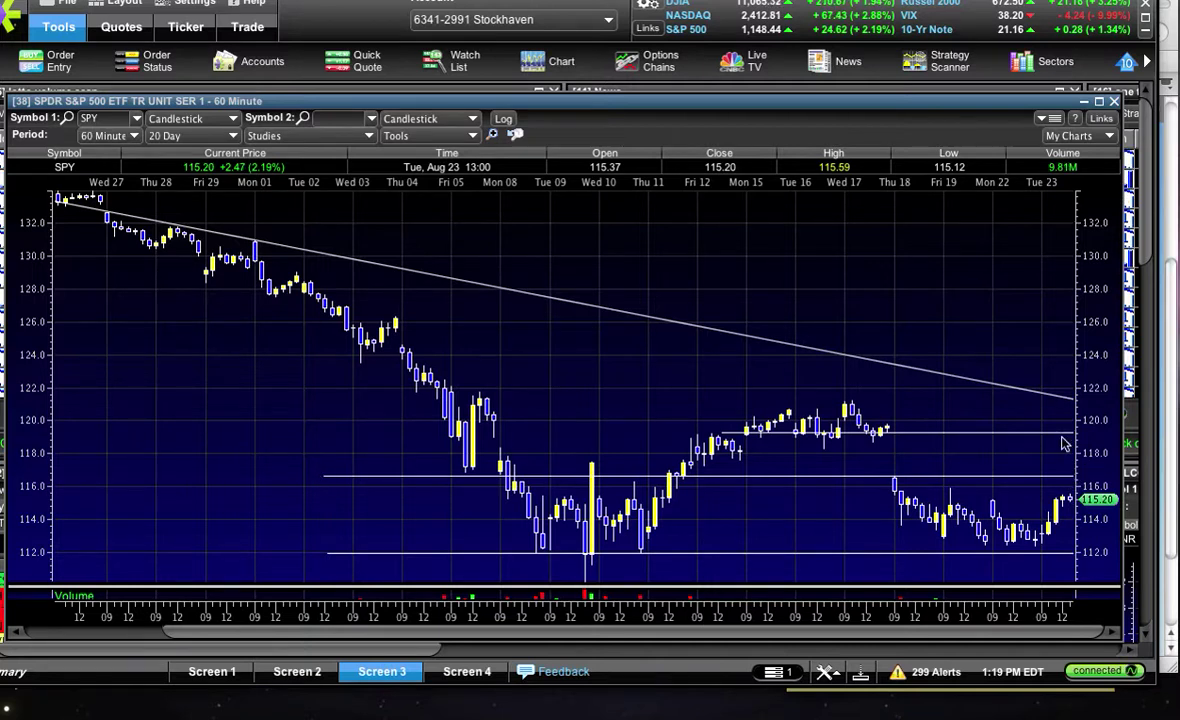
{"action": "left_click", "coordinate": [1070, 443]}
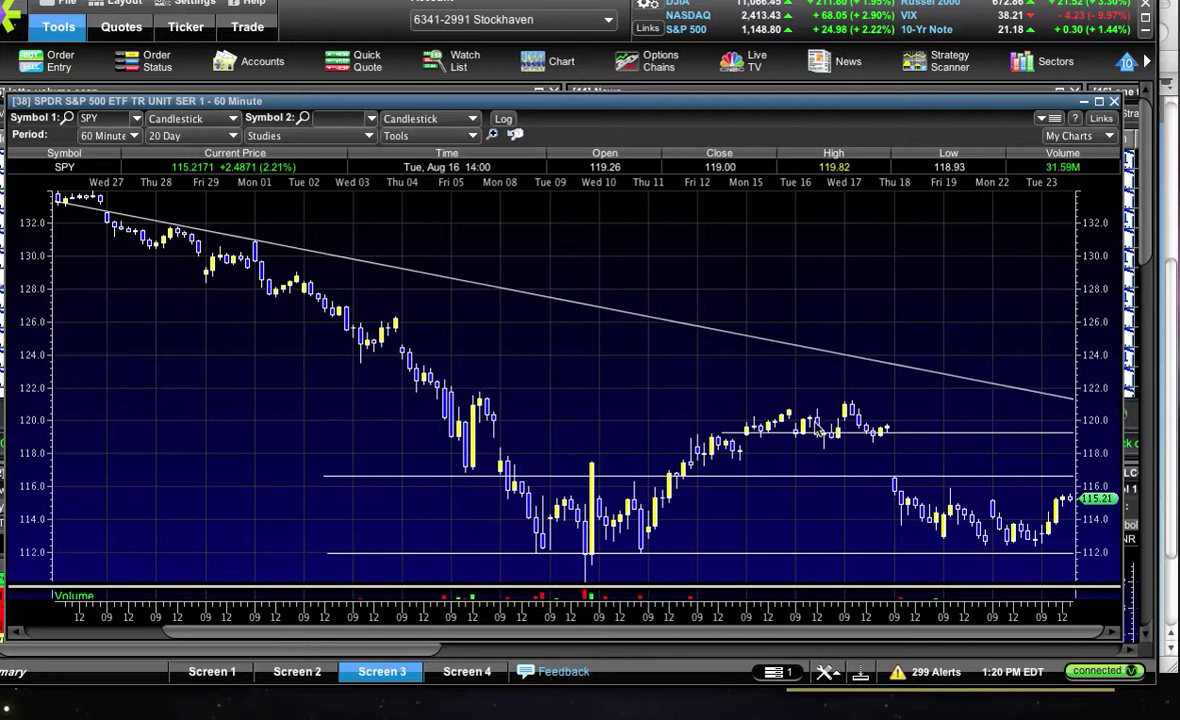
Remove the horizontal line near 119 and add a parallel copy of the descending trend line below it, ending near 115.
{"action": "left_click_drag", "start_coordinate": [750, 432], "coordinate": [833, 360]}
{"action": "left_click_drag", "start_coordinate": [878, 52], "coordinate": [880, 55]}
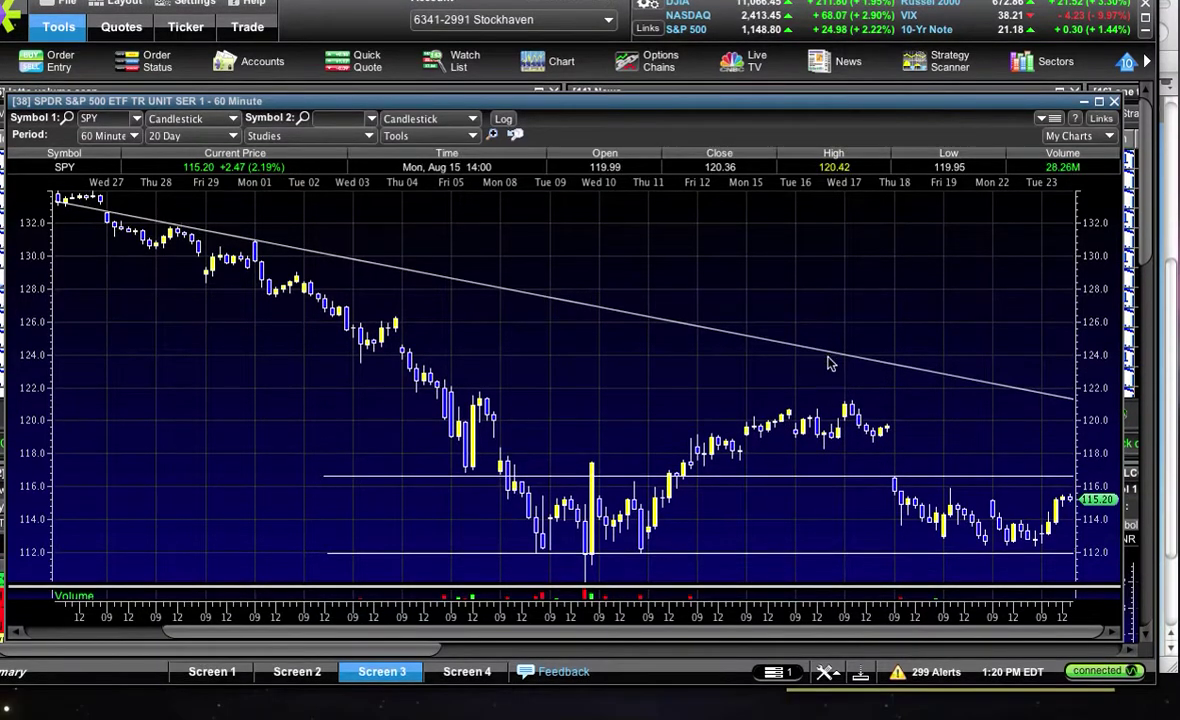
{"action": "left_click", "coordinate": [830, 351]}
{"action": "right_click", "coordinate": [830, 352]}
{"action": "left_click", "coordinate": [869, 371]}
{"action": "left_click_drag", "start_coordinate": [845, 356], "coordinate": [835, 453]}
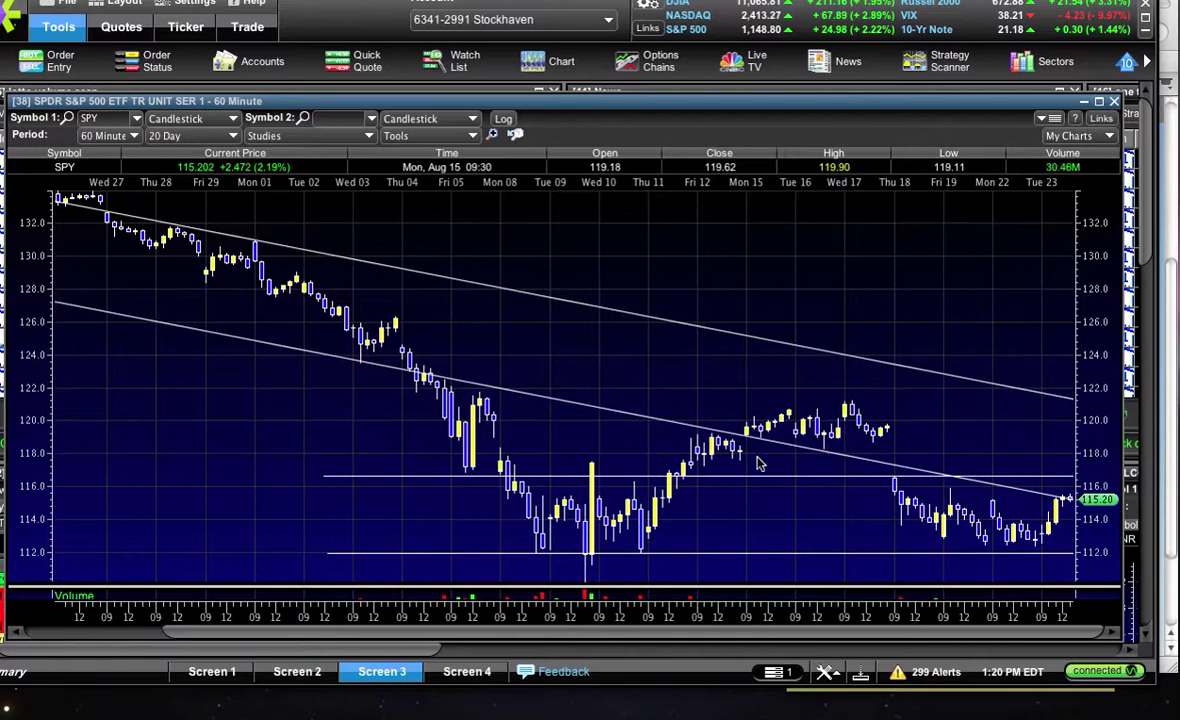
{"action": "left_click_drag", "start_coordinate": [765, 455], "coordinate": [870, 428]}
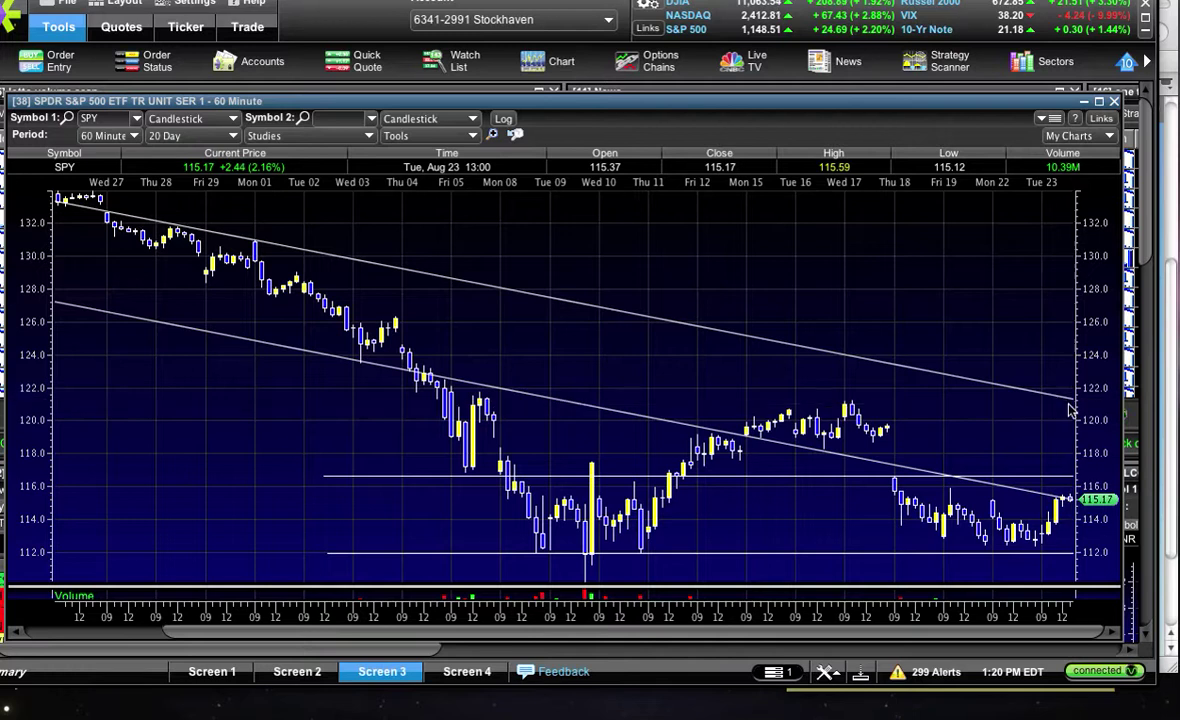
Expand the SPY chart view to leave blank space for upcoming dates after the latest candle.
{"action": "right_click", "coordinate": [856, 410]}
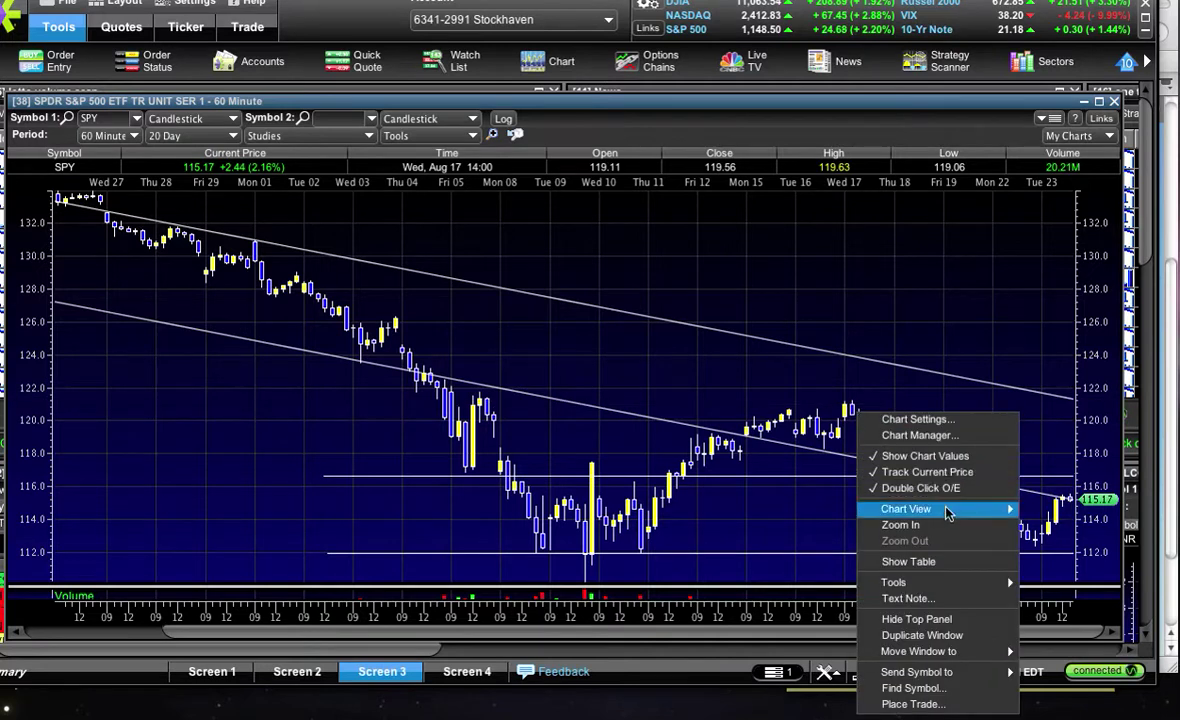
{"action": "mouse_move", "coordinate": [945, 509]}
{"action": "left_click", "coordinate": [1045, 490]}
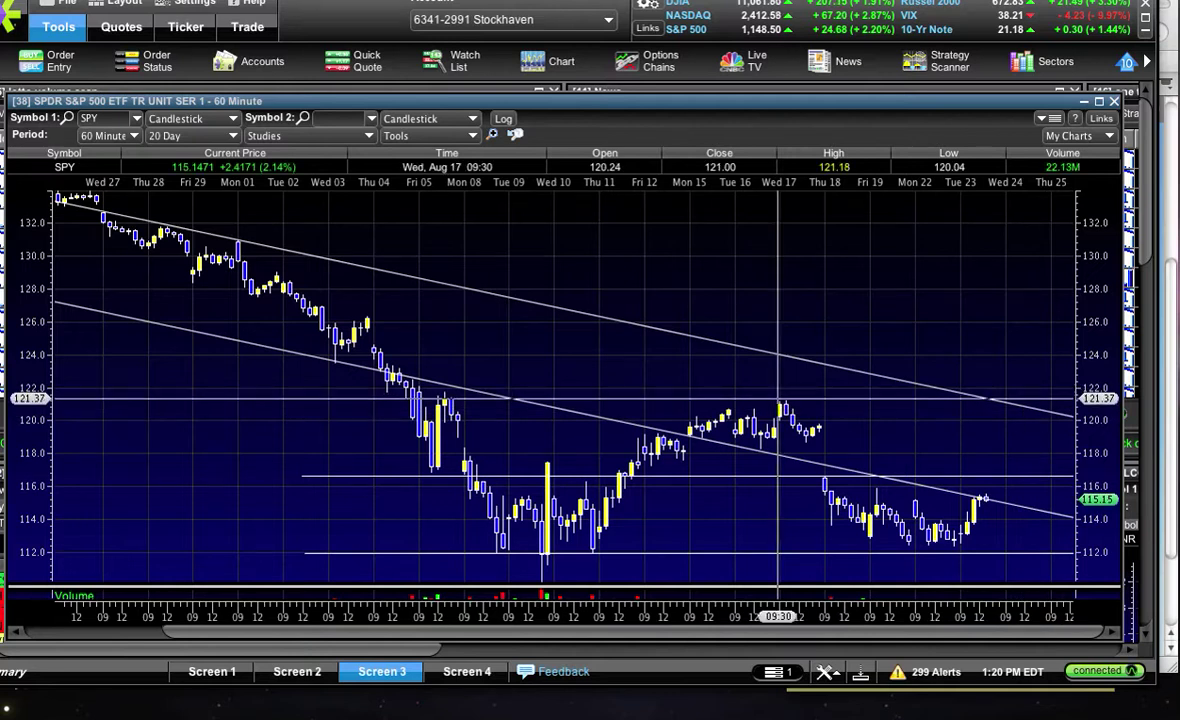
{"action": "left_click", "coordinate": [768, 410]}
{"action": "key", "text": "Left"}
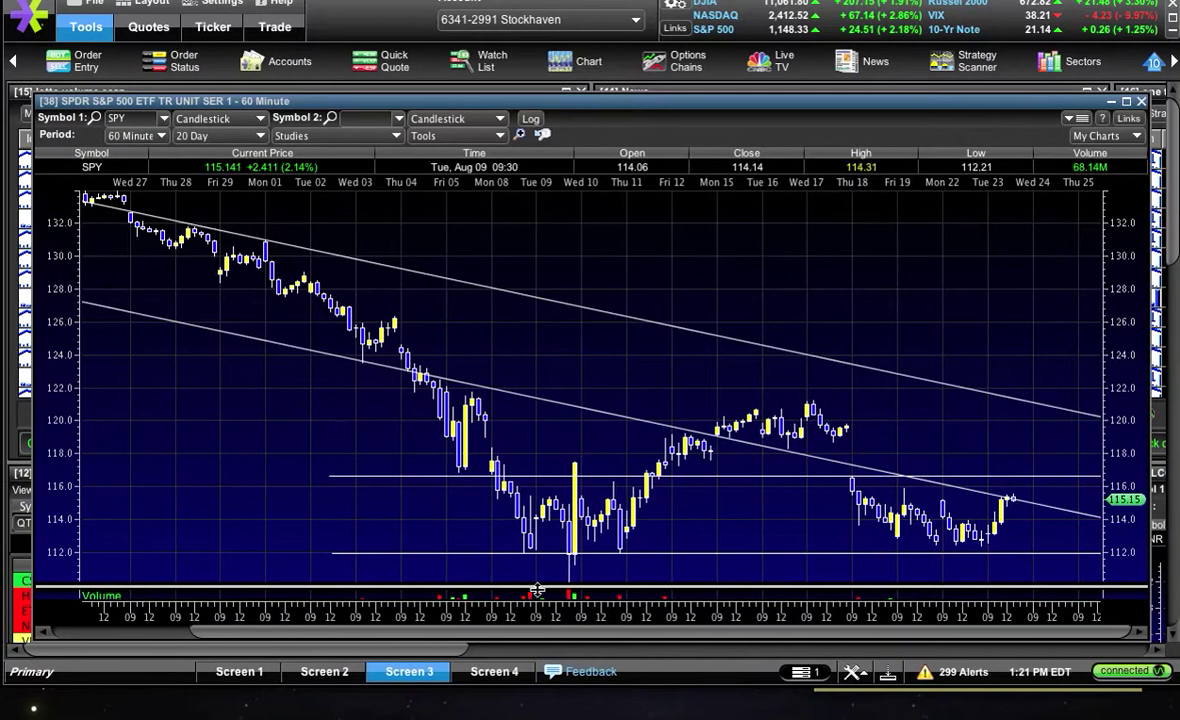
Enlarge the volume pane to roughly half the chart's height and change the chart period to Daily.
{"action": "left_click_drag", "start_coordinate": [535, 578], "coordinate": [535, 395]}
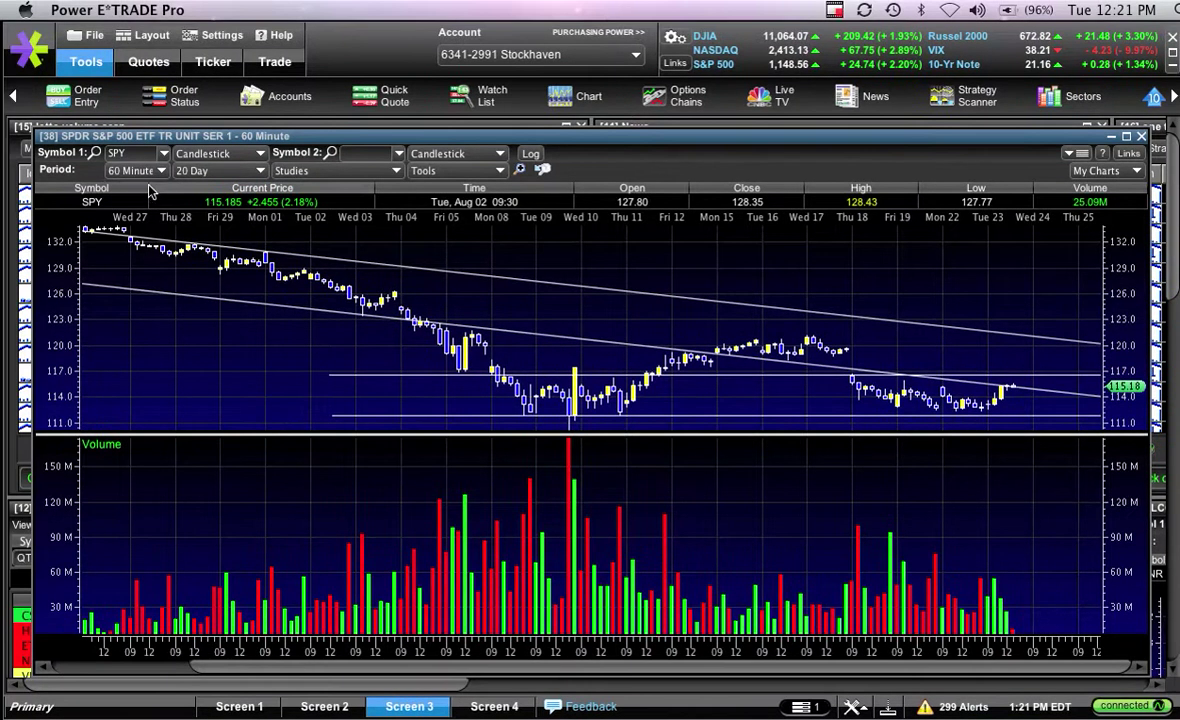
{"action": "left_click", "coordinate": [110, 135]}
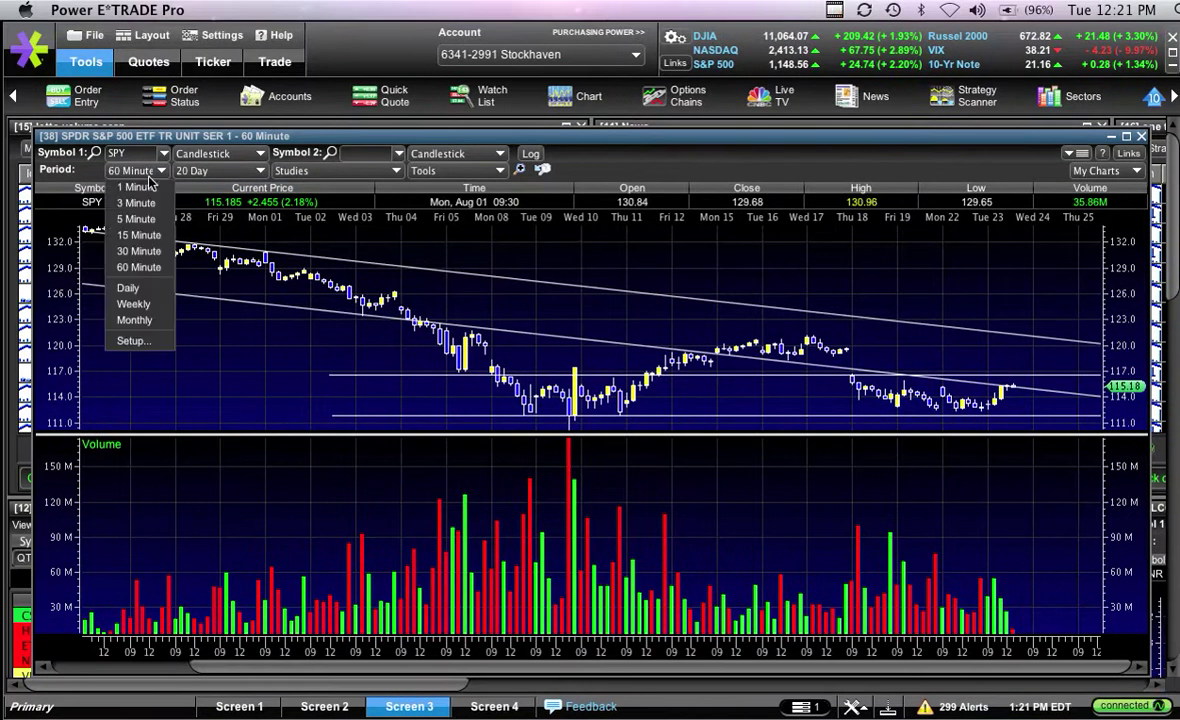
{"action": "left_click", "coordinate": [130, 289]}
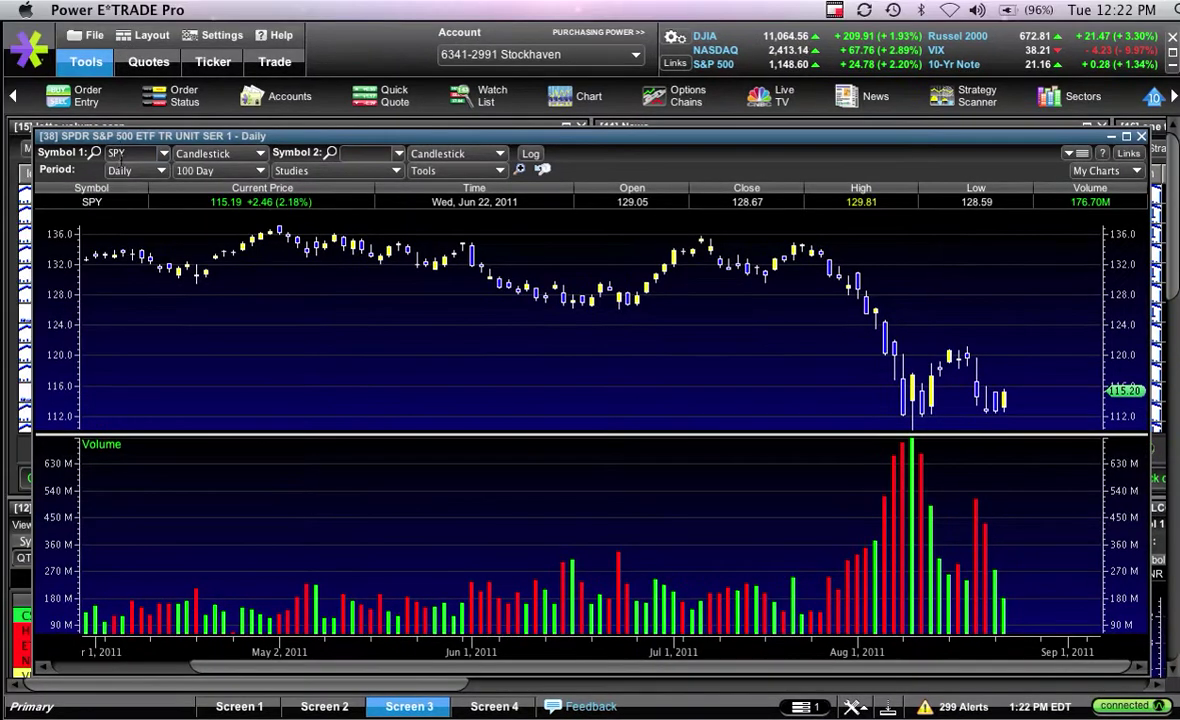
Load the $SPX symbol in the chart and enlarge the price pane by shrinking the volume pane.
{"action": "left_click", "coordinate": [98, 118]}
{"action": "type", "text": "$SPX"}
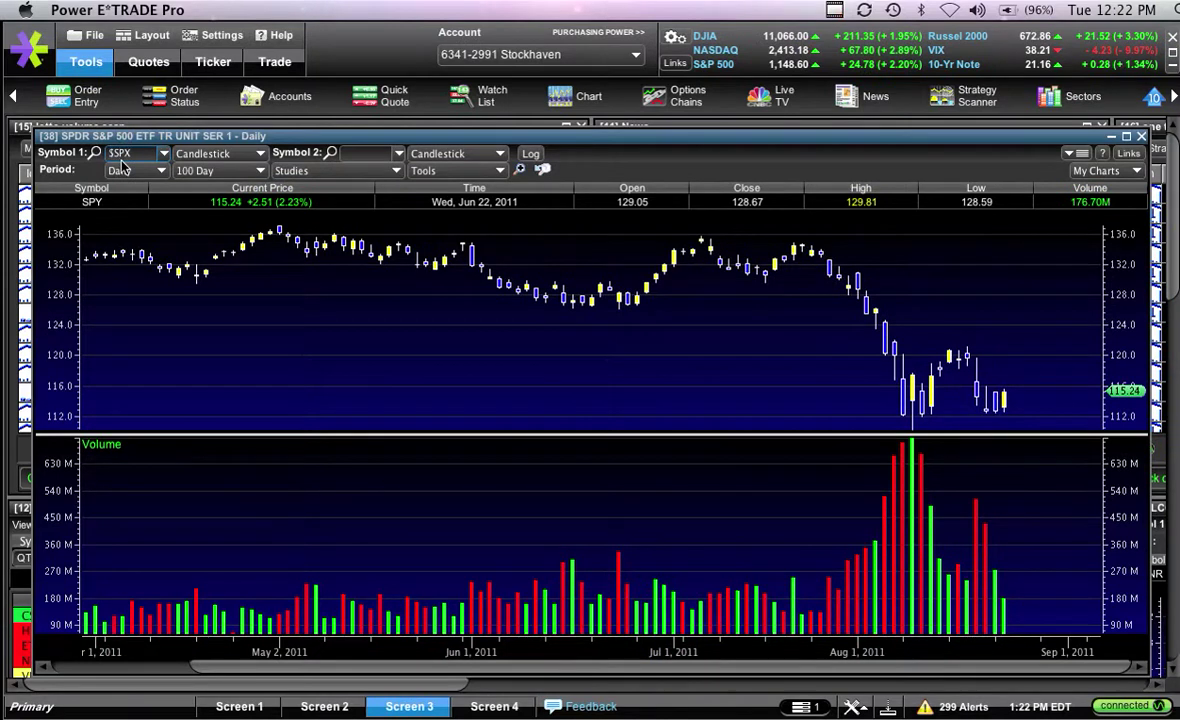
{"action": "key", "text": "Return"}
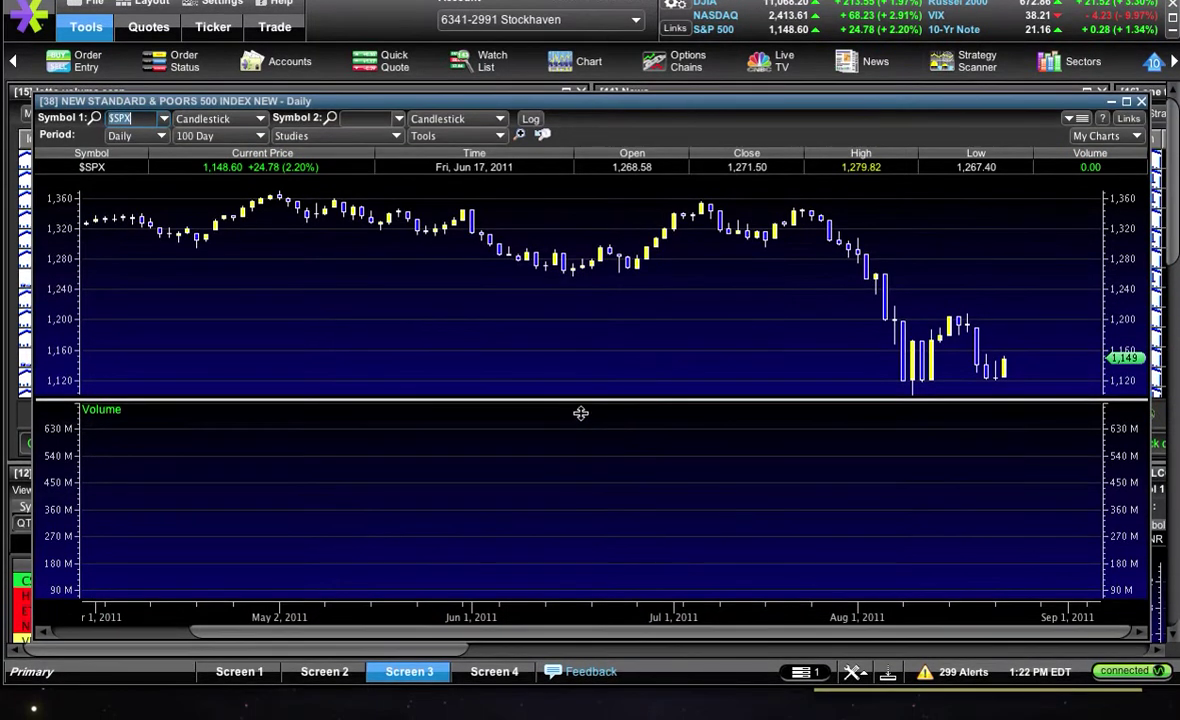
{"action": "left_click_drag", "start_coordinate": [575, 397], "coordinate": [565, 500]}
Turn off Expand View for the daily $SPX chart.
{"action": "right_click", "coordinate": [557, 395]}
{"action": "mouse_move", "coordinate": [630, 486]}
{"action": "left_click", "coordinate": [772, 493]}
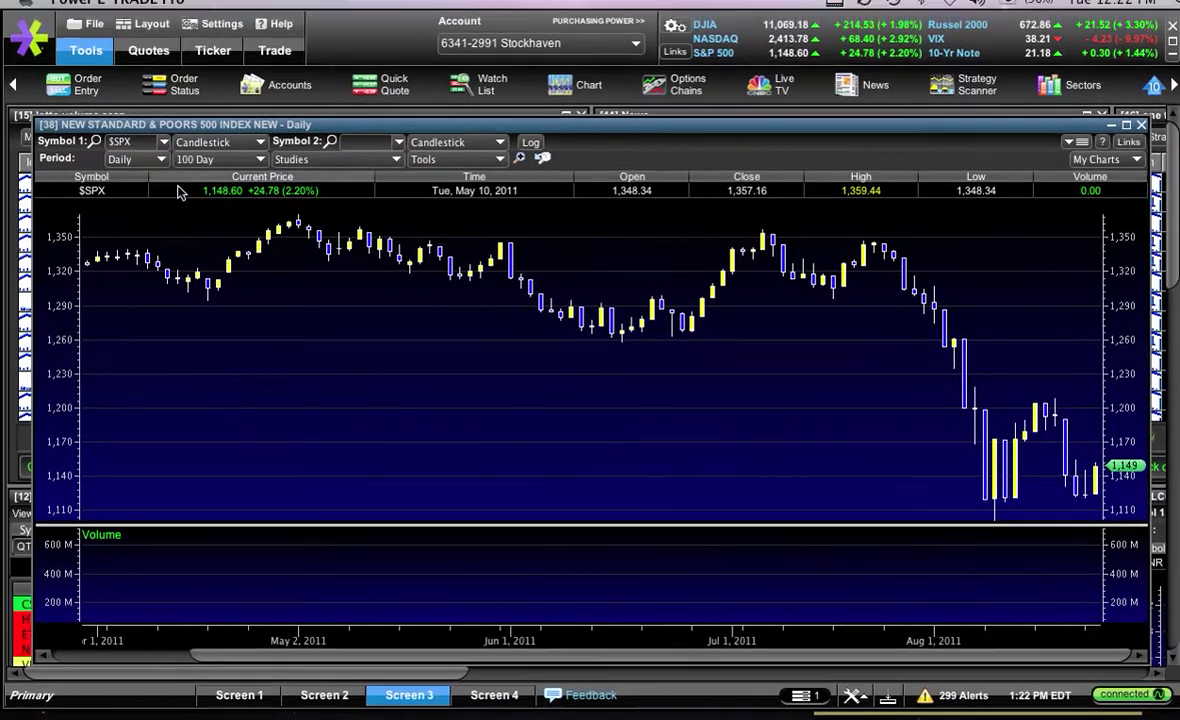
Change the $SPX chart period to Weekly and activate the Trend Line tool.
{"action": "left_click", "coordinate": [136, 137]}
{"action": "left_click", "coordinate": [148, 305]}
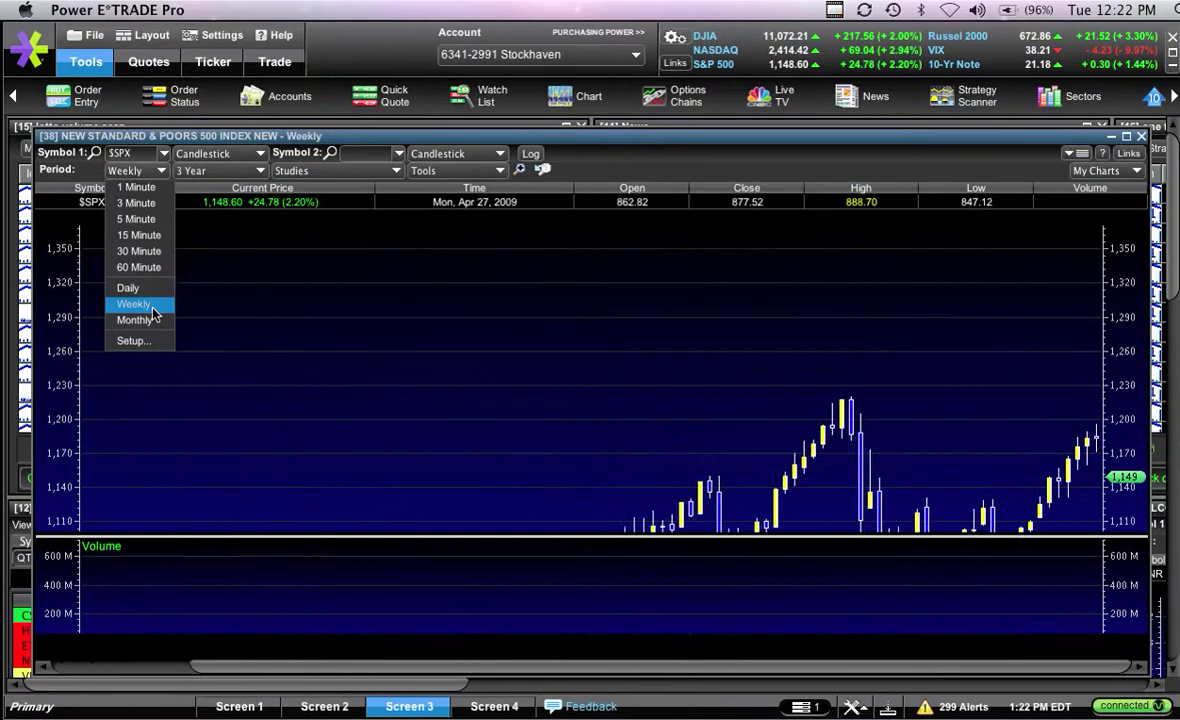
{"action": "left_click", "coordinate": [415, 170]}
{"action": "left_click", "coordinate": [443, 203]}
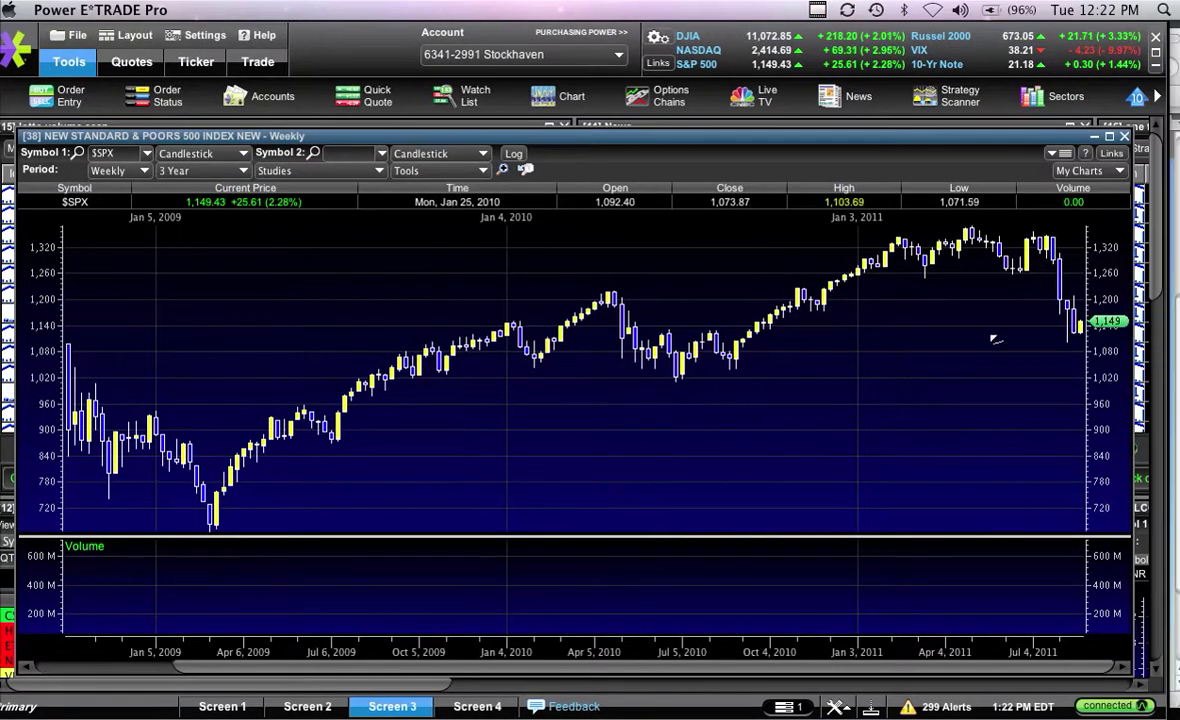
Turn on Expand View for the weekly $SPX chart to add room after the latest candle.
{"action": "right_click", "coordinate": [920, 338]}
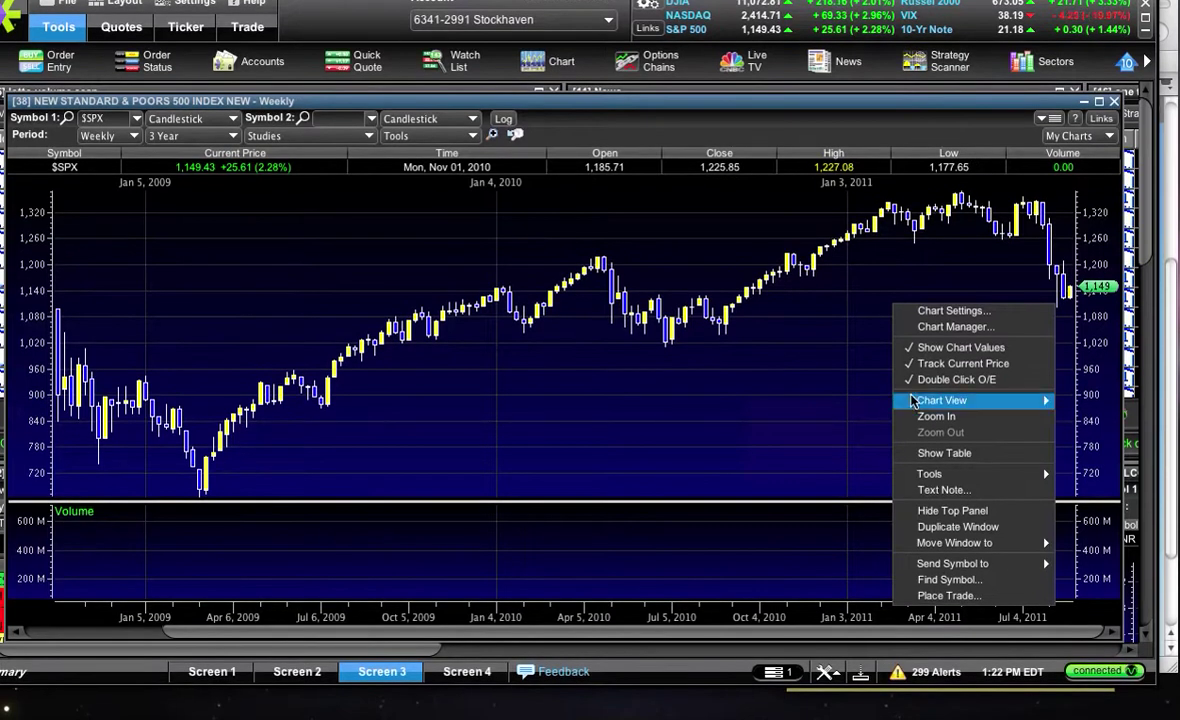
{"action": "mouse_move", "coordinate": [912, 400]}
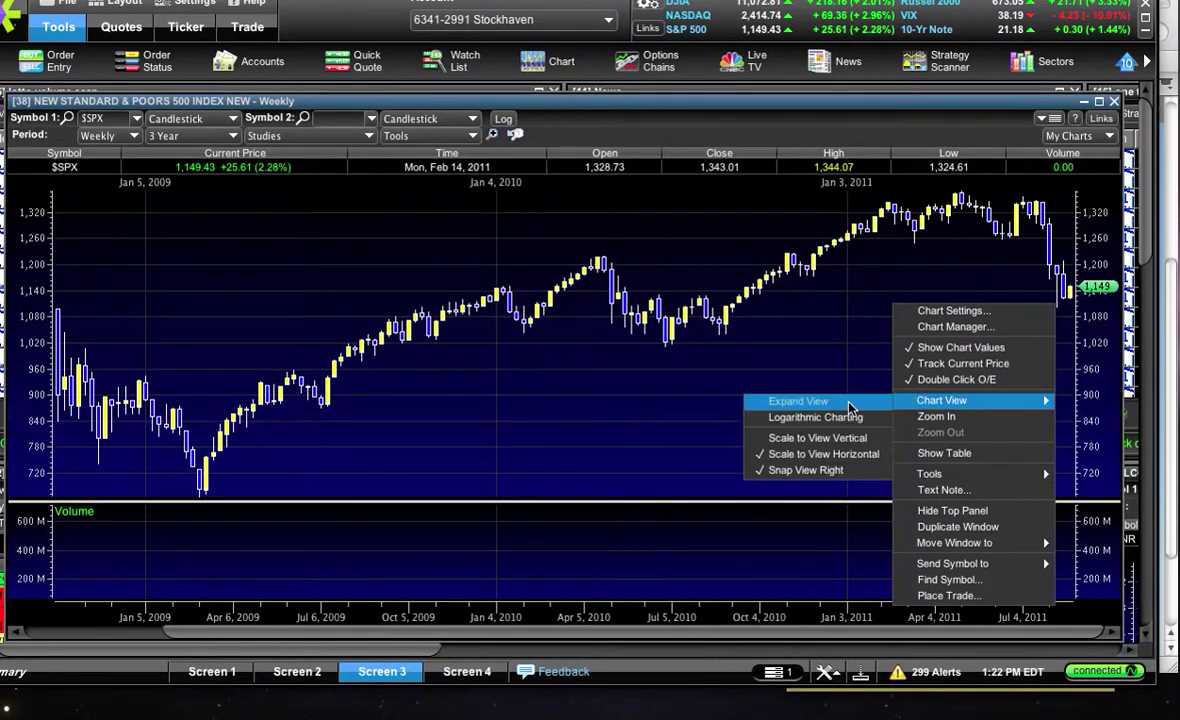
{"action": "left_click", "coordinate": [770, 398]}
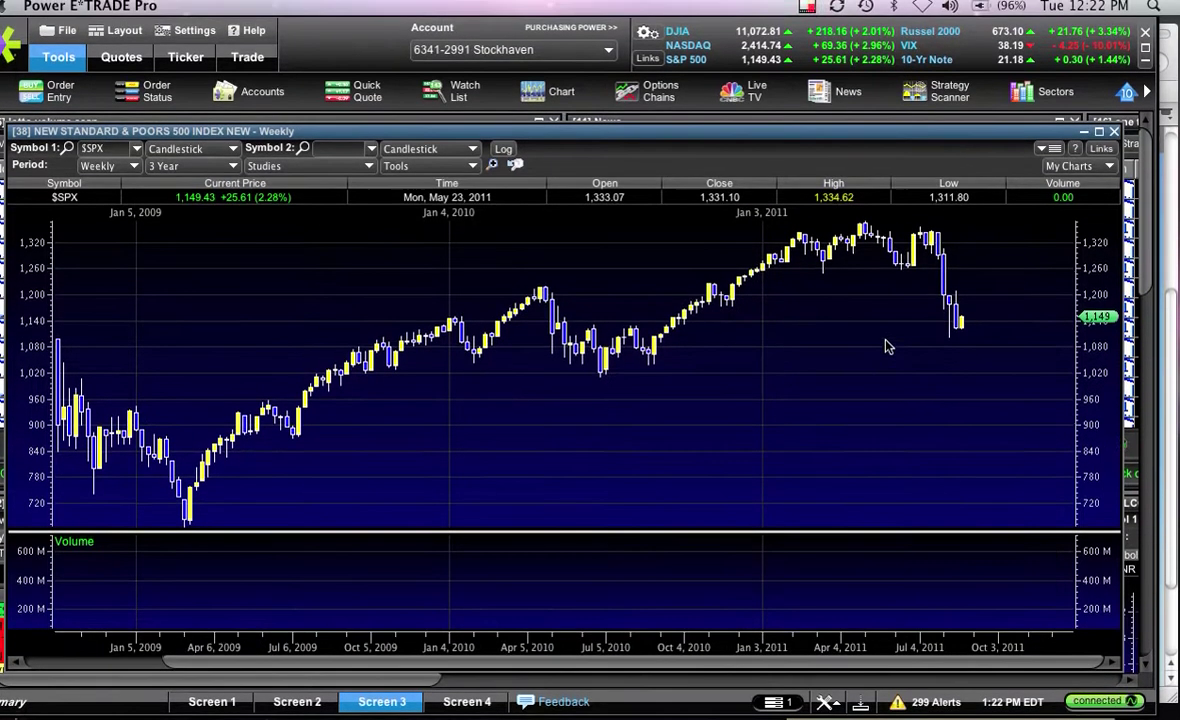
Draw a horizontal trend line at about 1,100 across the $SPX chart and place a parallel copy at about 1,010.
{"action": "mouse_move", "coordinate": [885, 340]}
{"action": "left_mouse_down"}
{"action": "mouse_move", "coordinate": [931, 339]}
{"action": "mouse_move", "coordinate": [340, 354]}
{"action": "mouse_move", "coordinate": [188, 338]}
{"action": "mouse_move", "coordinate": [84, 344]}
{"action": "left_mouse_up"}
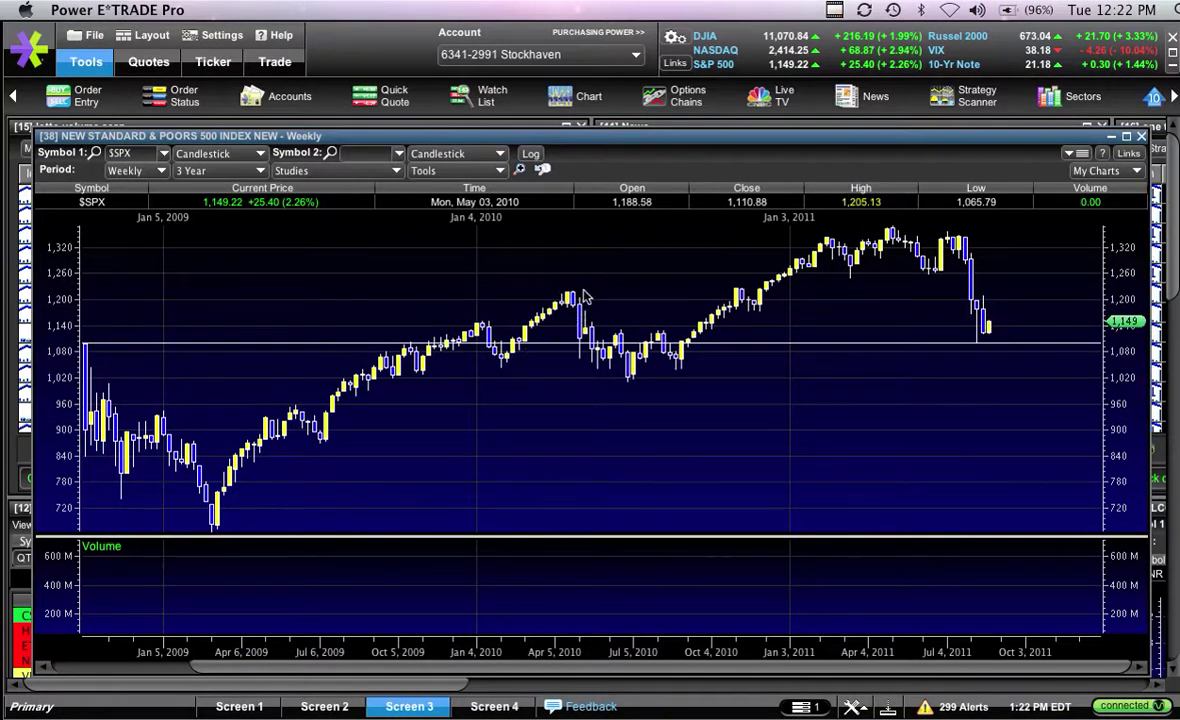
{"action": "right_click", "coordinate": [650, 342]}
{"action": "left_click", "coordinate": [690, 358]}
{"action": "left_click_drag", "start_coordinate": [697, 340], "coordinate": [697, 396]}
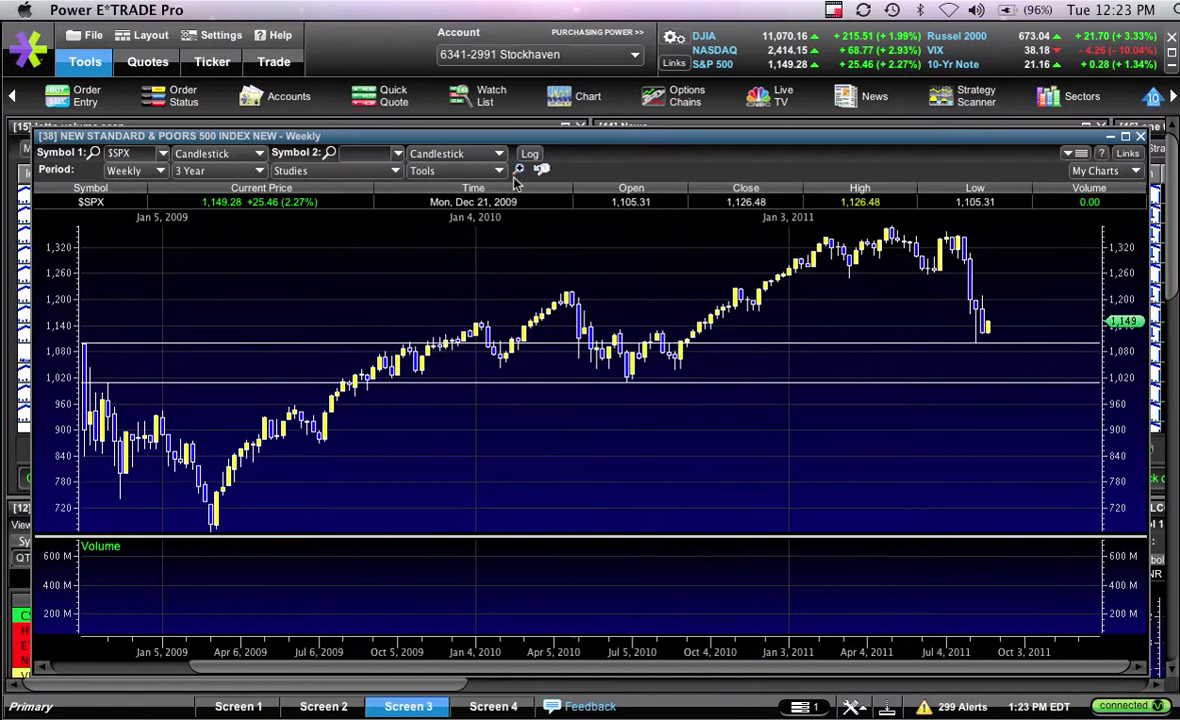
Select the Crosshair tool and move the horizontal line at about 1,100 down to about 940.
{"action": "left_click", "coordinate": [449, 166]}
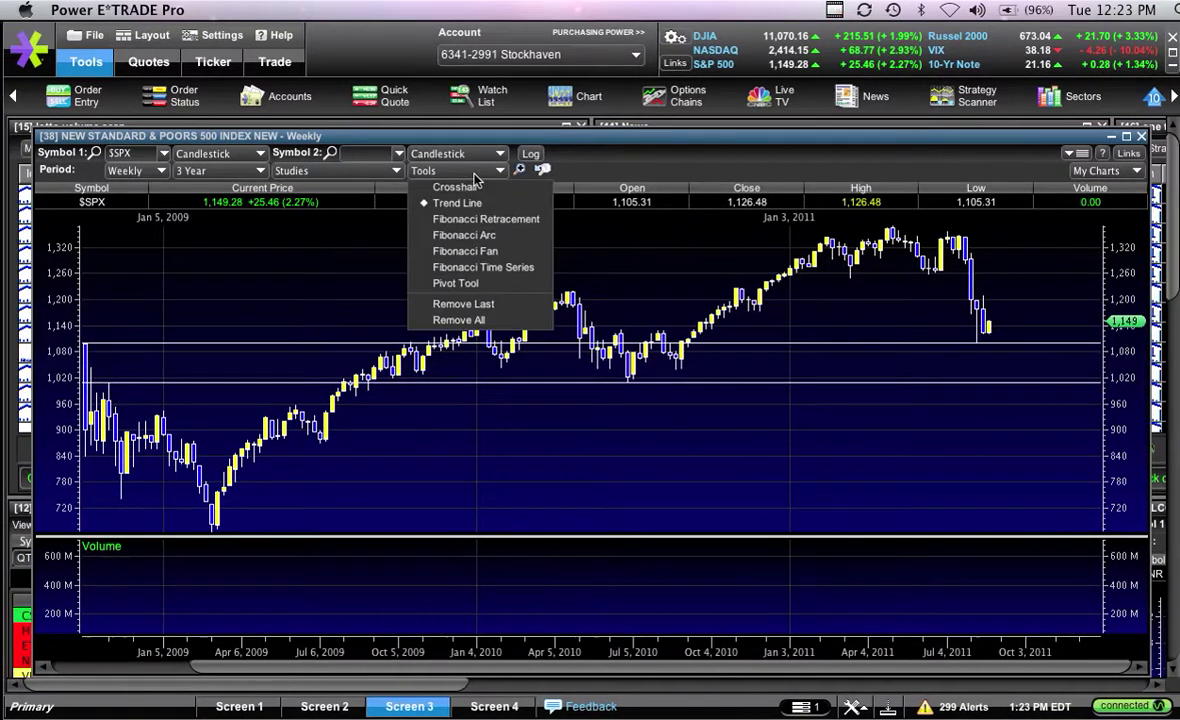
{"action": "left_click", "coordinate": [458, 187]}
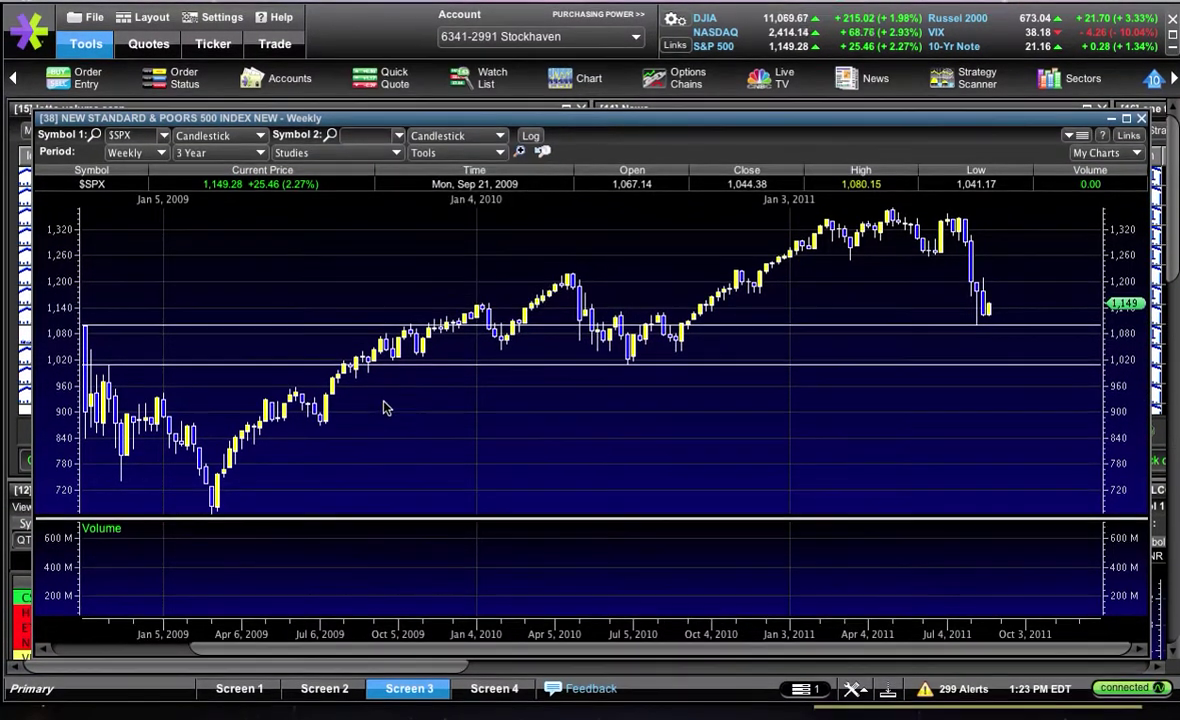
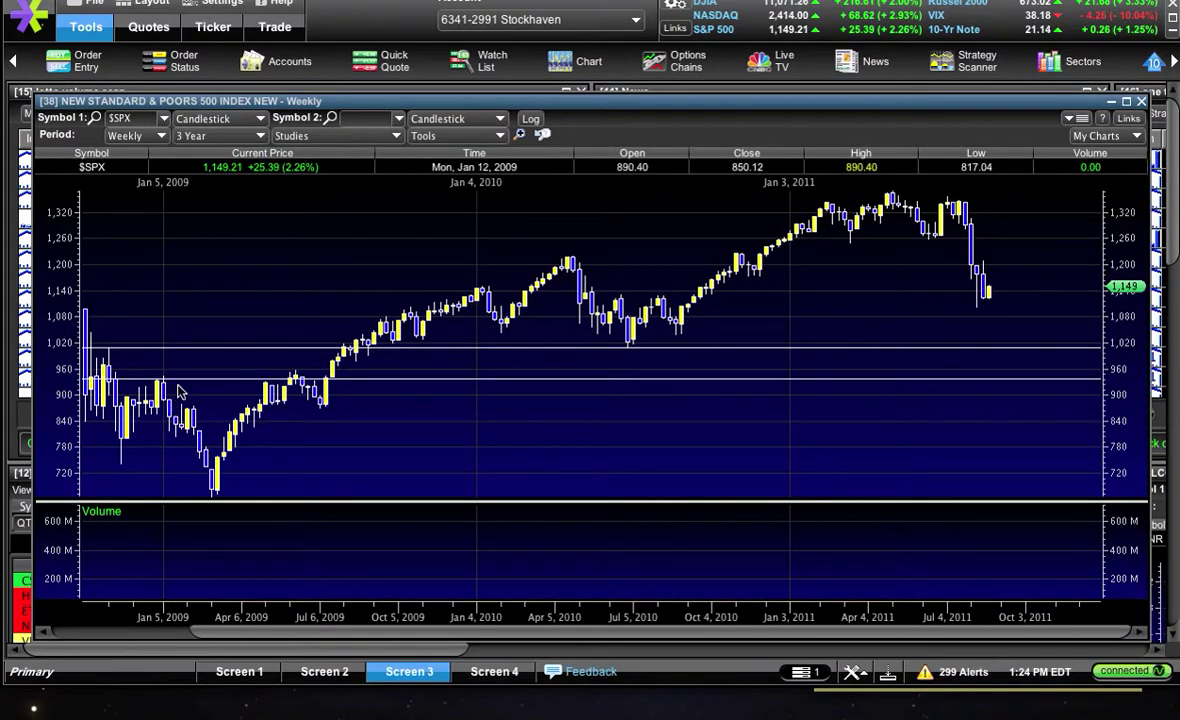
{"action": "left_click", "coordinate": [401, 380]}
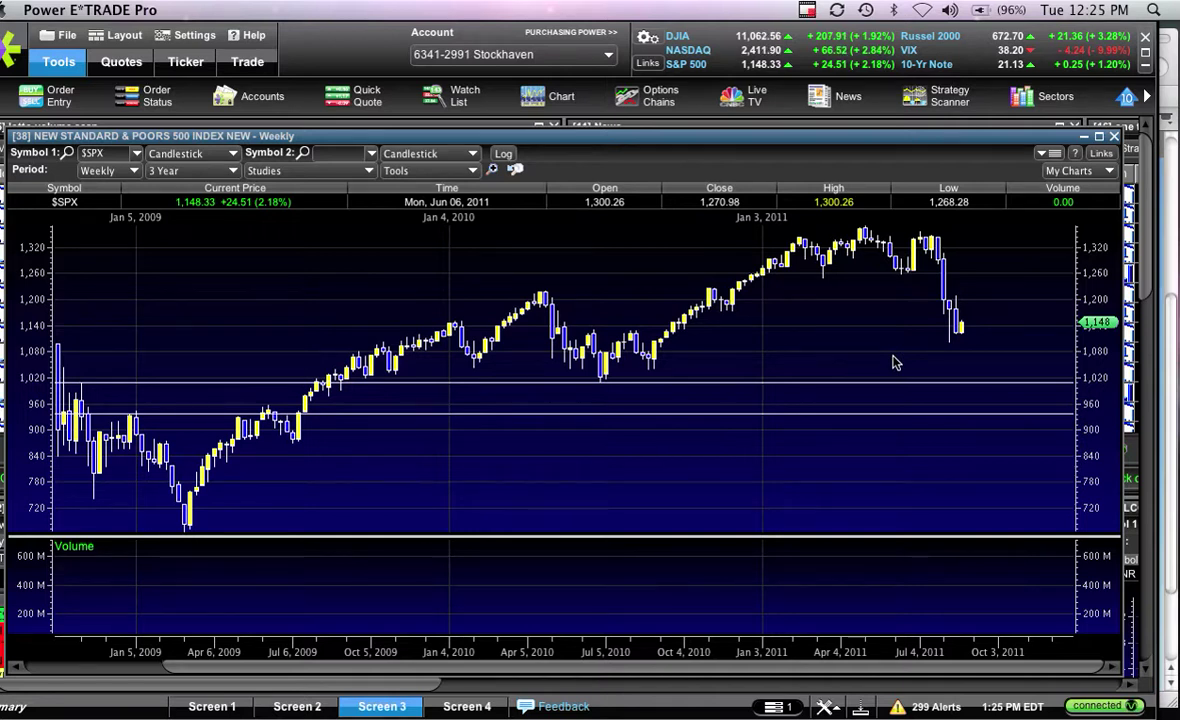
Load the XLF symbol in the weekly chart.
{"action": "double_click", "coordinate": [145, 155]}
{"action": "type", "text": "XLF"}
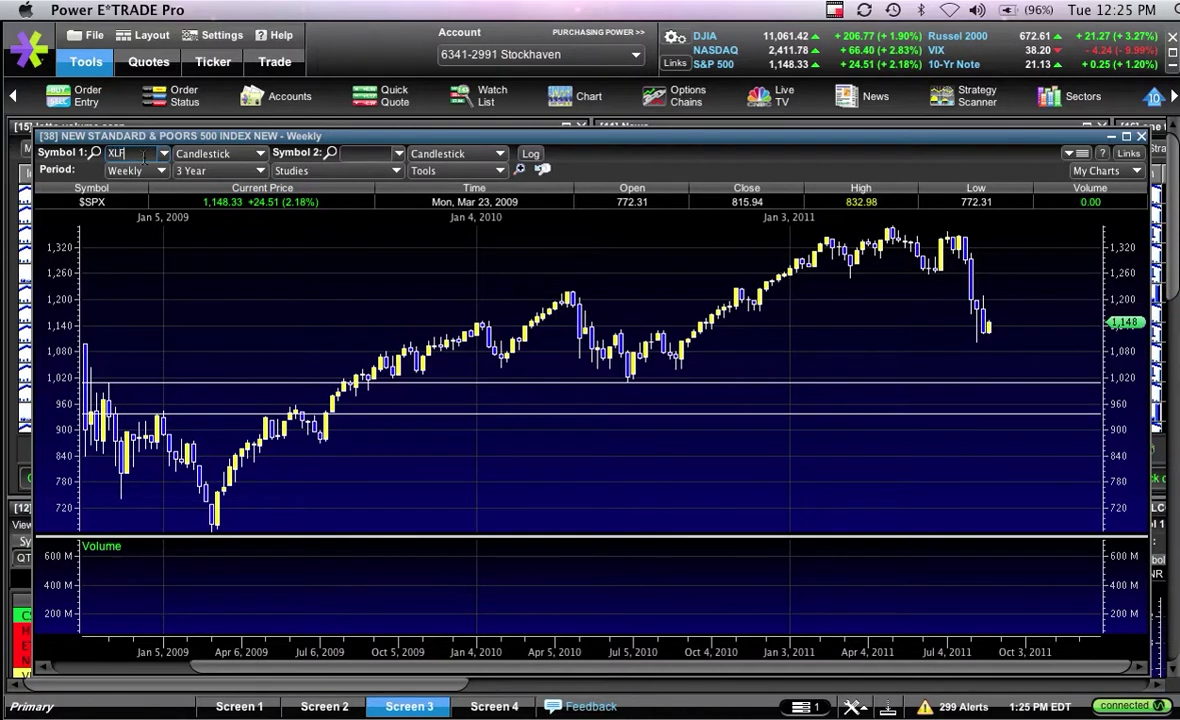
{"action": "key", "text": "Return"}
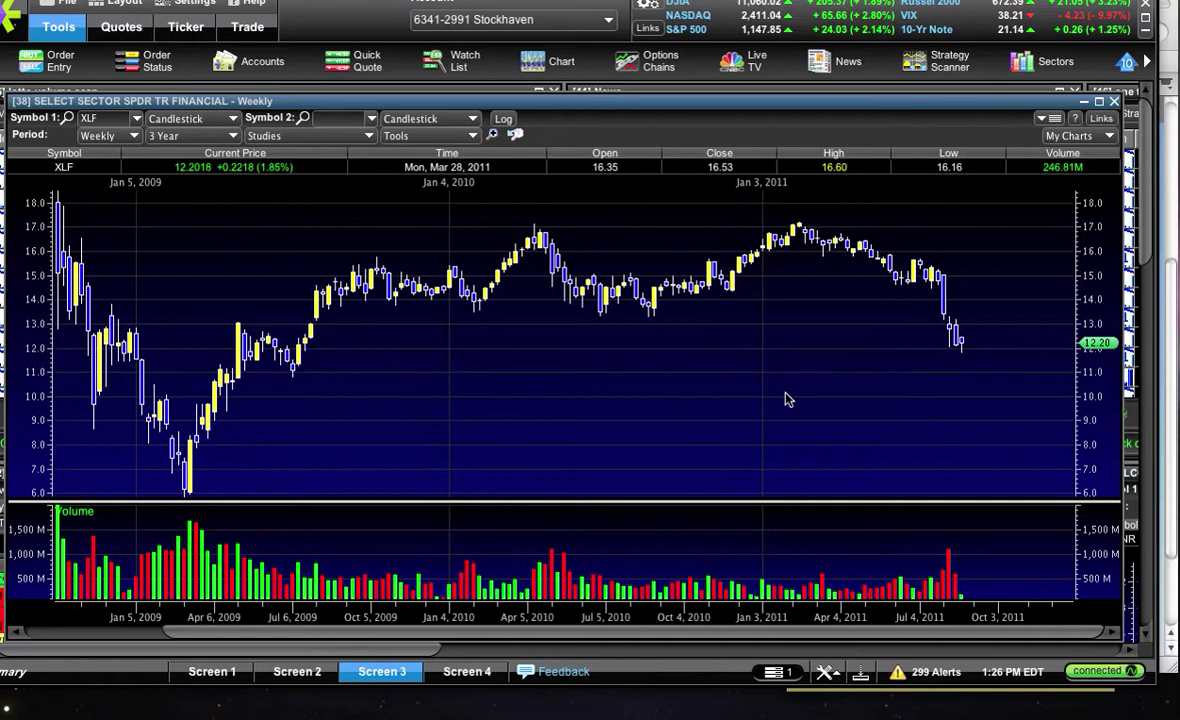
View the weekly three-year chart of Bank of America (BAC), followed by that of JPMorgan Chase (JPM).
{"action": "type", "text": "BAC"}
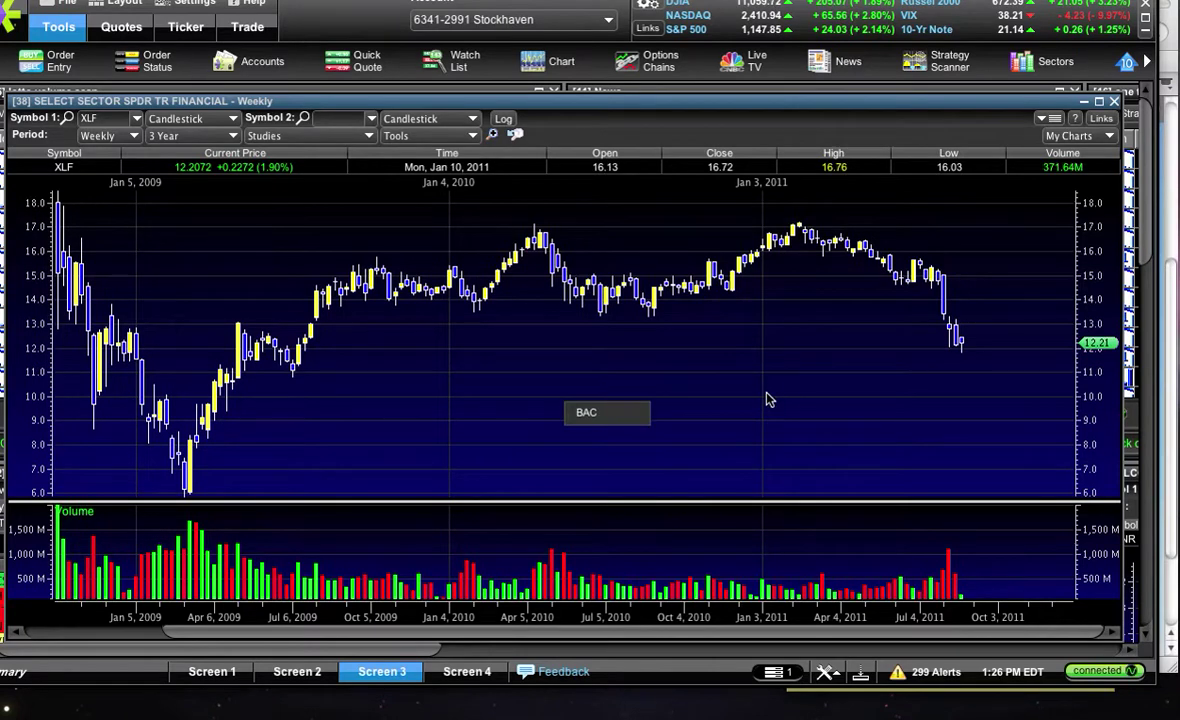
{"action": "key", "text": "Return"}
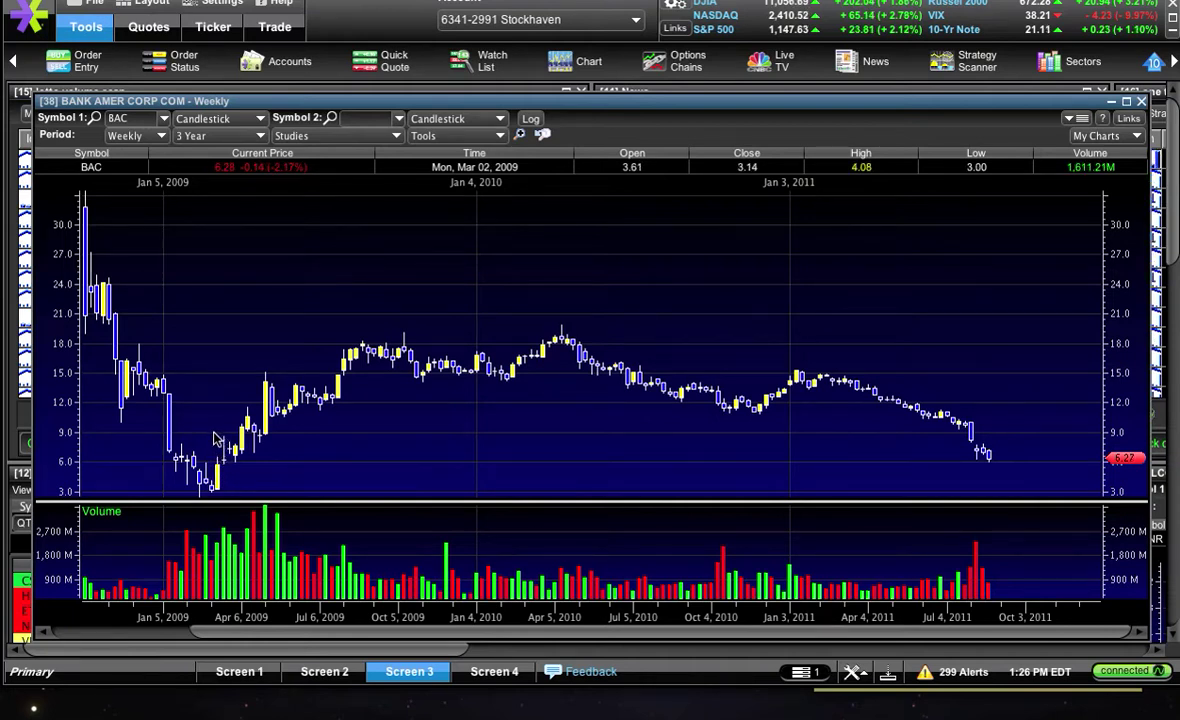
{"action": "type", "text": "JPM"}
{"action": "key", "text": "Return"}
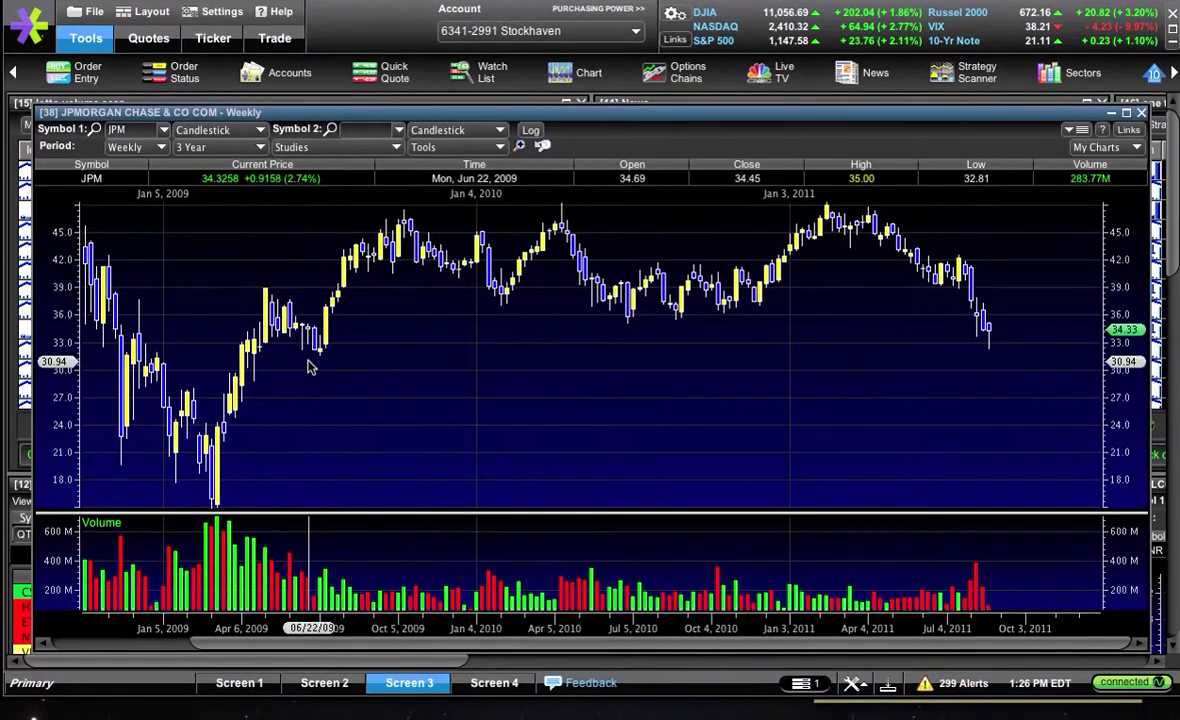
Bring up the weekly chart of Goldman Sachs (GS), followed by that of Citigroup (C).
{"action": "type", "text": "GS"}
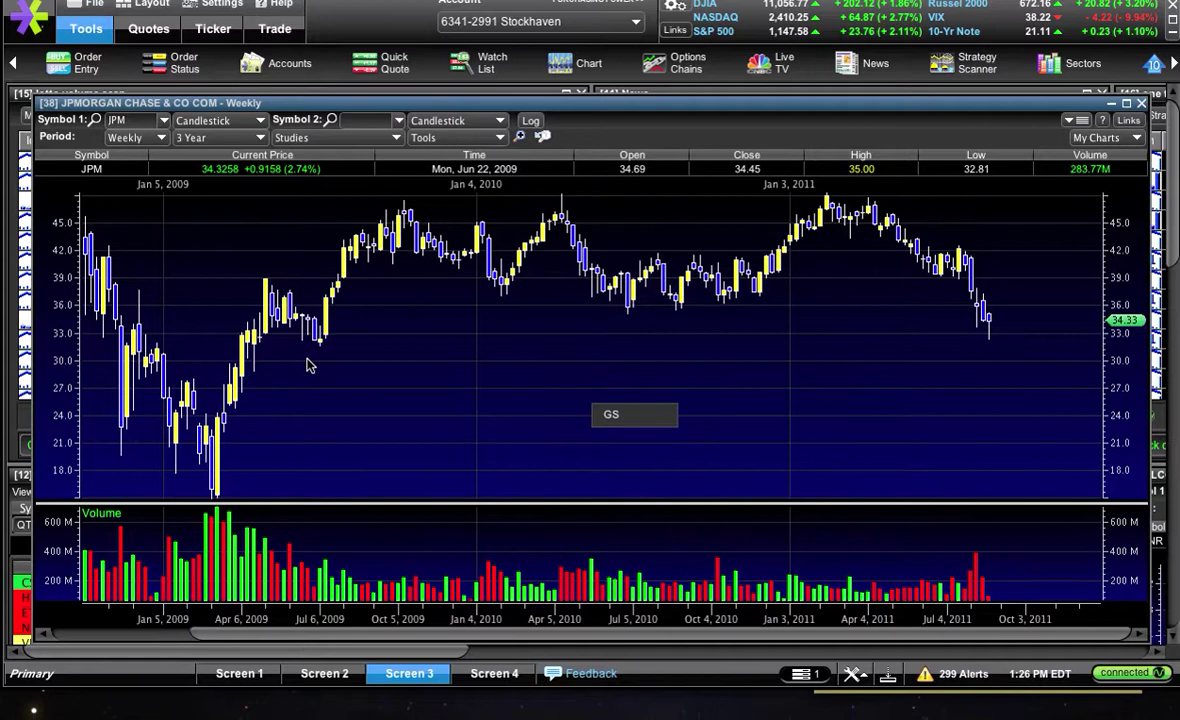
{"action": "key", "text": "Return"}
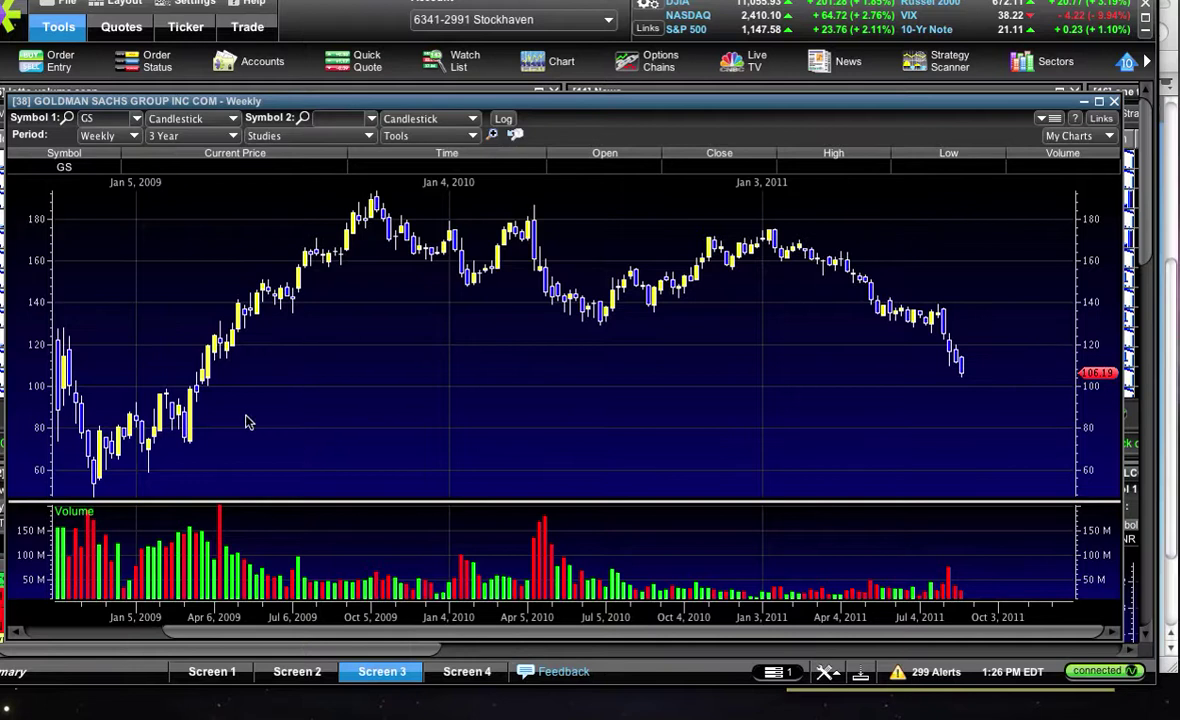
{"action": "type", "text": "C"}
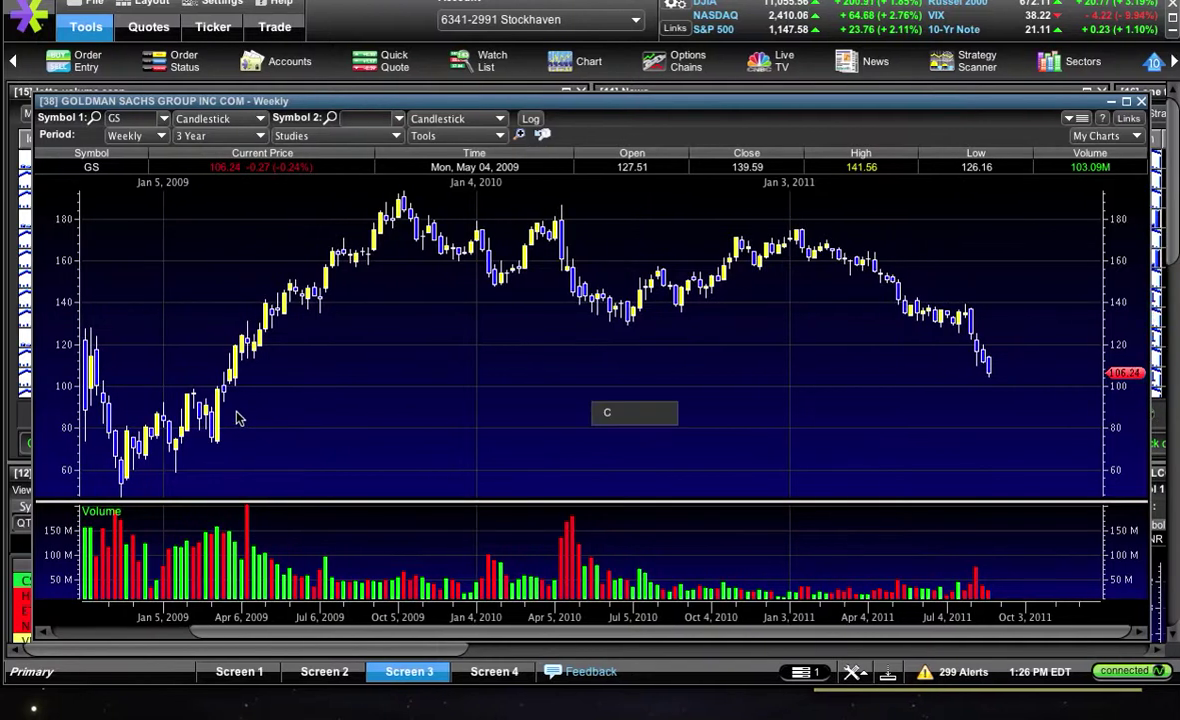
{"action": "key", "text": "Return"}
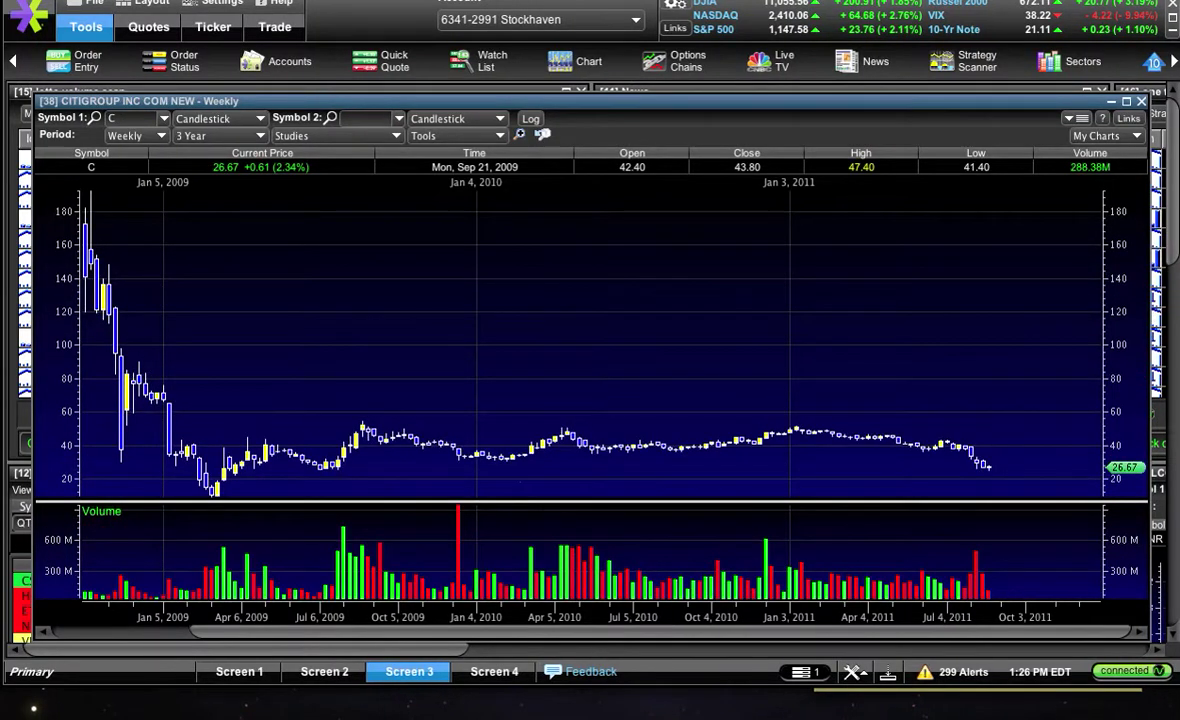
Show the weekly chart of Wells Fargo (WFC) and switch the chart to the Russell 2000 Index ($RUT).
{"action": "type", "text": "C"}
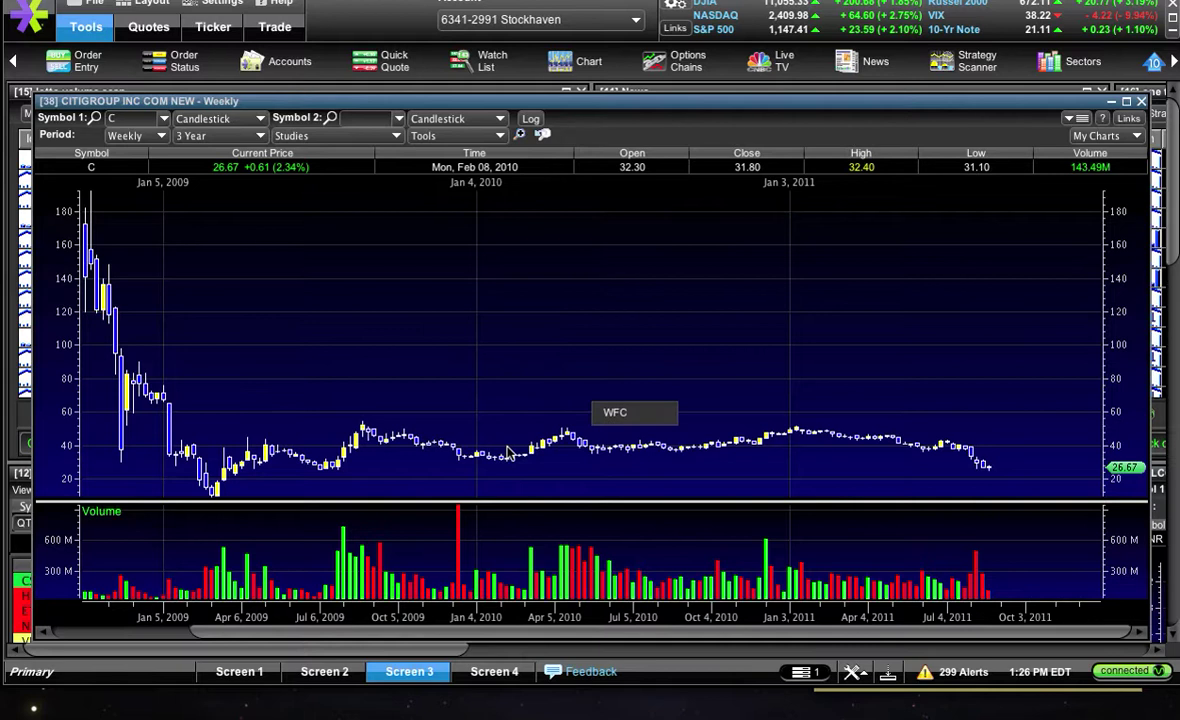
{"action": "key", "text": "Return"}
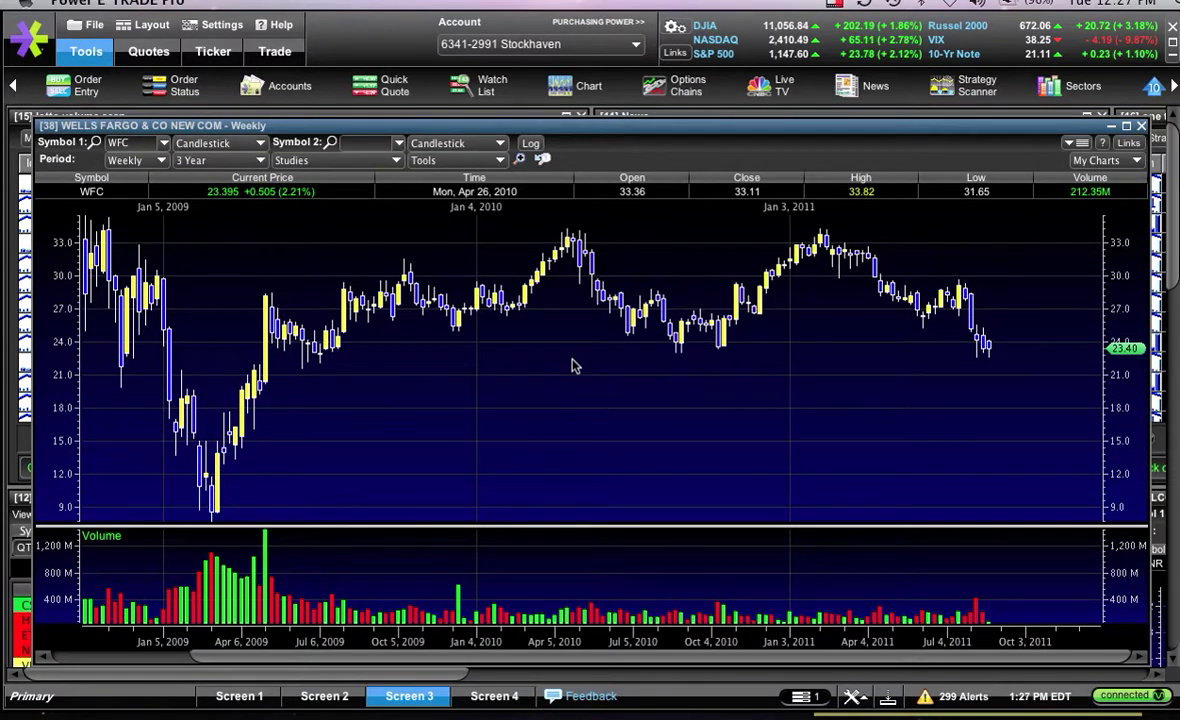
{"action": "type", "text": "$RUT"}
{"action": "key", "text": "Return"}
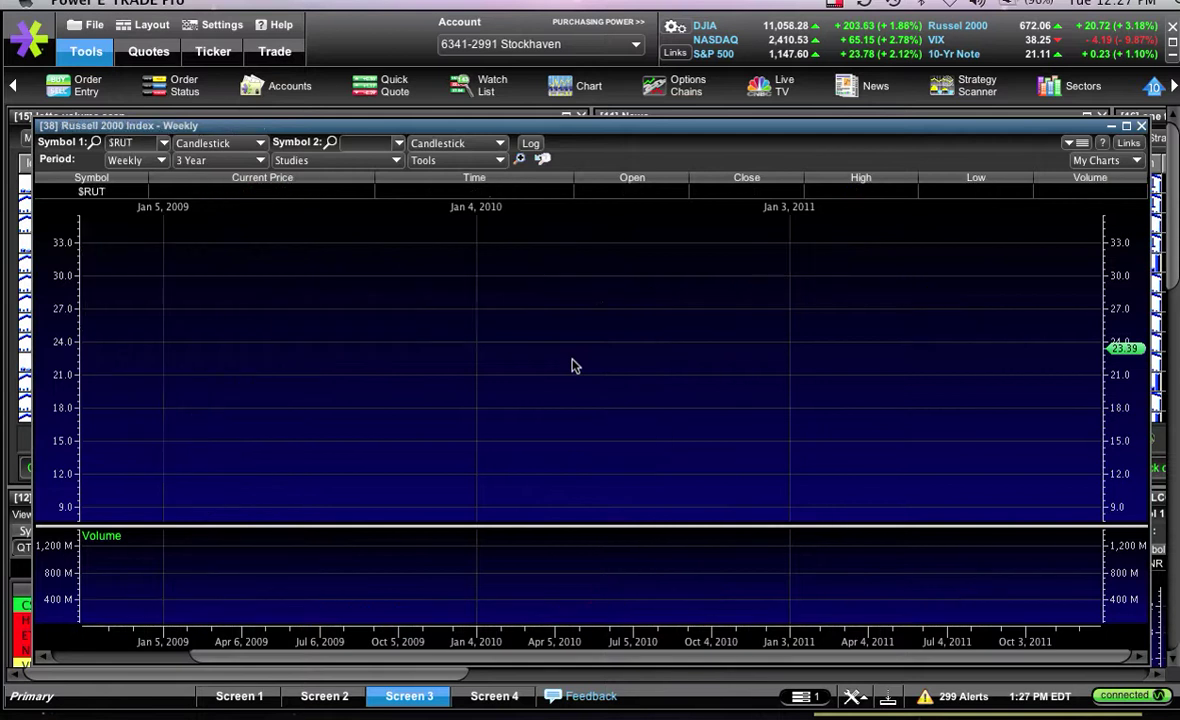